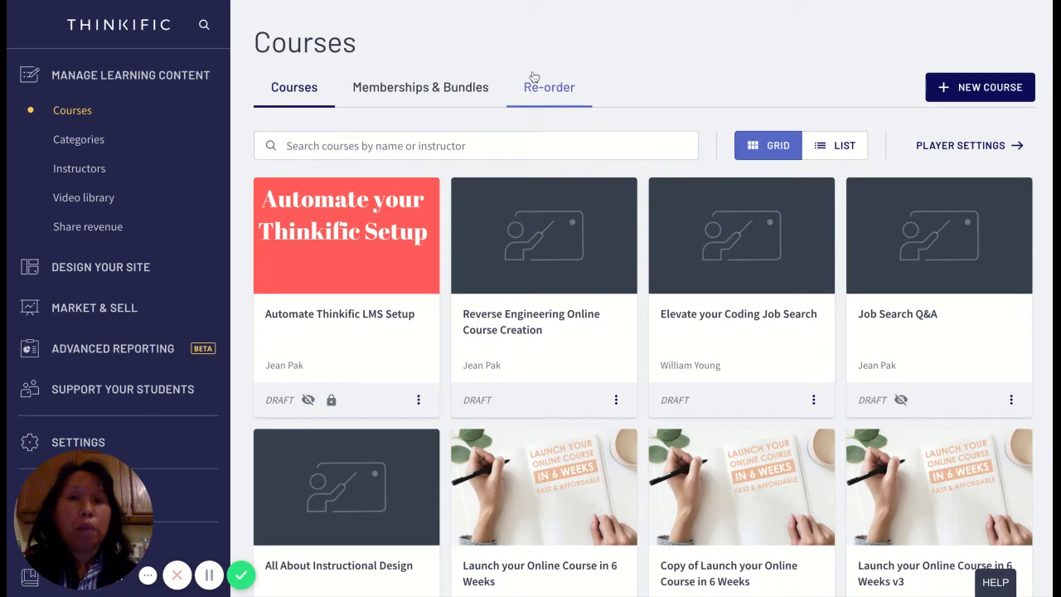
- From the Courses list, open the Settings of the 'Launch your Online Course in 6 Weeks' course
{"action": "left_click", "coordinate": [73, 111]}
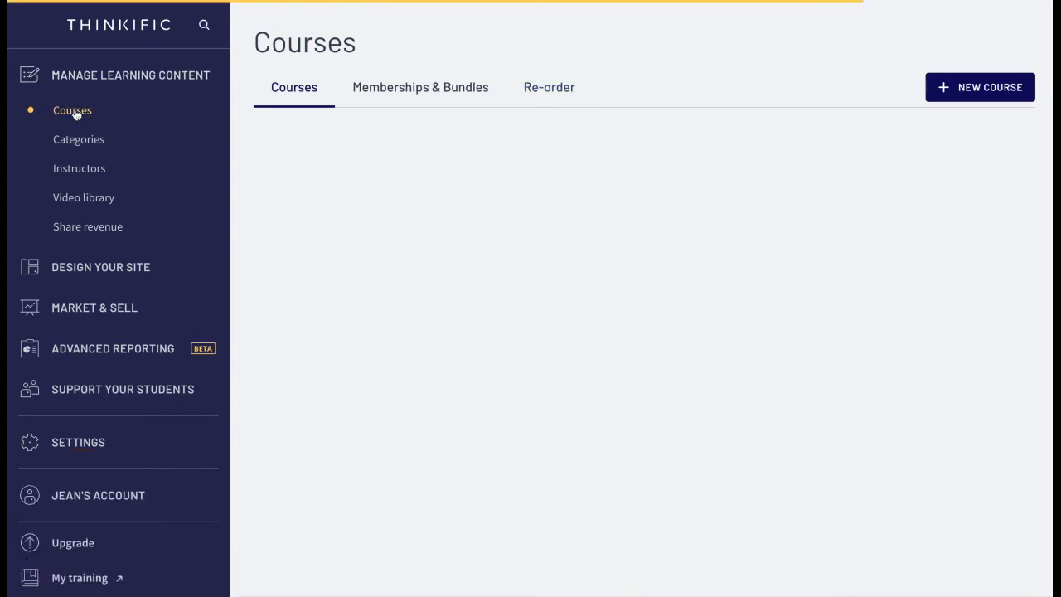
{"action": "scroll", "coordinate": [613, 248], "scroll_direction": "down", "scroll_amount": 2}
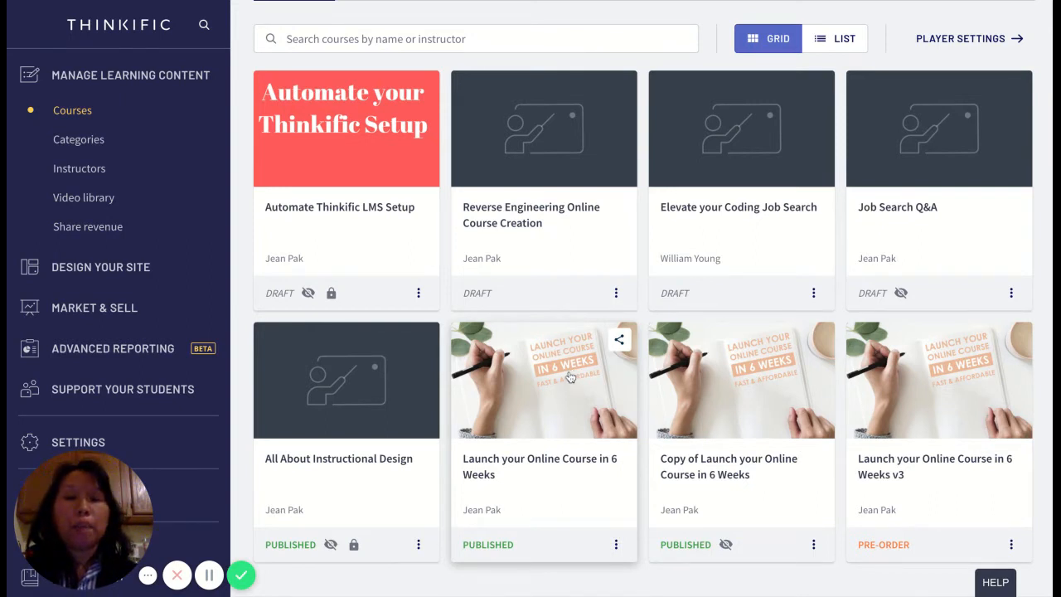
{"action": "left_click", "coordinate": [570, 378]}
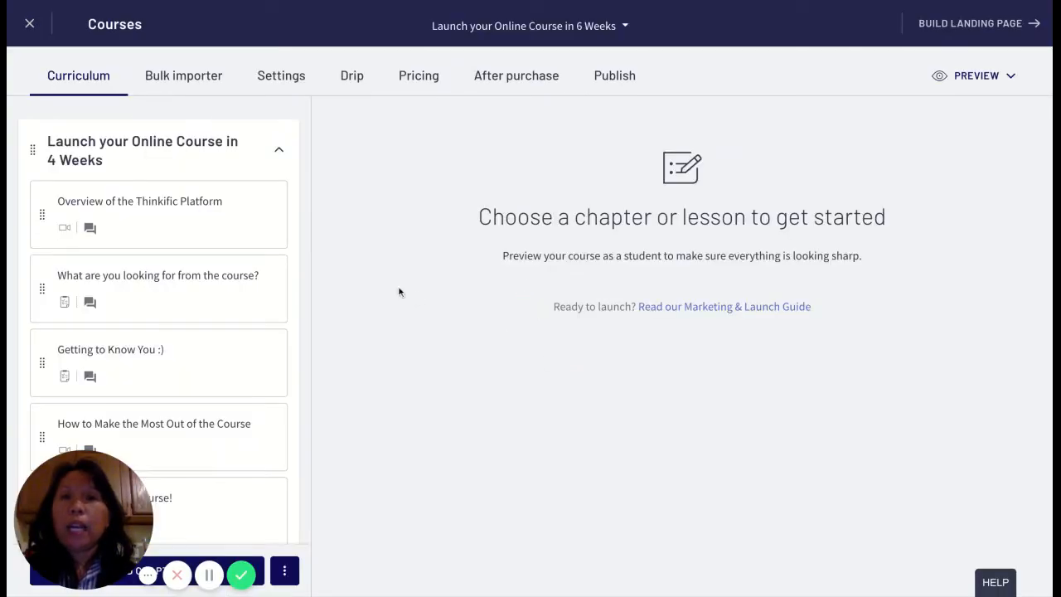
{"action": "left_click", "coordinate": [290, 78]}
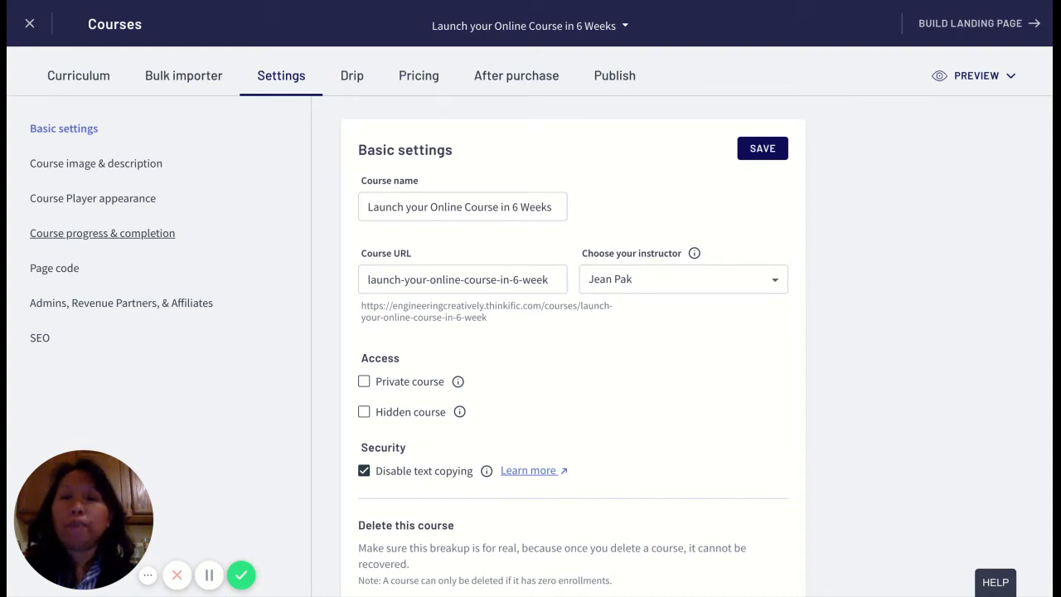
- Go to Course progress & completion and scroll down to the Custom completion page option
{"action": "left_click", "coordinate": [102, 233]}
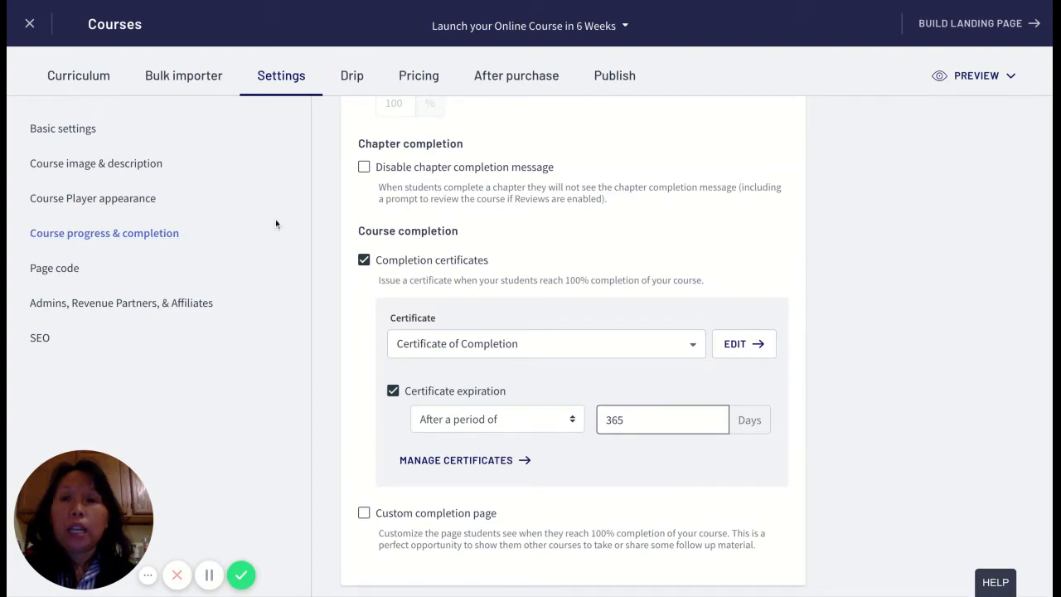
{"action": "scroll", "coordinate": [573, 246], "scroll_direction": "up", "scroll_amount": 3}
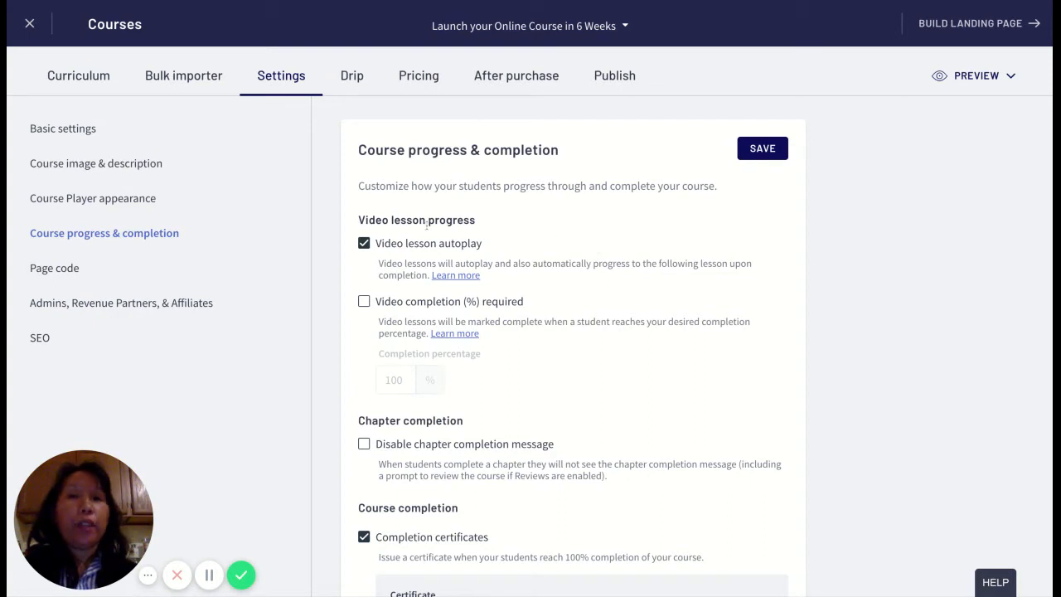
{"action": "scroll", "coordinate": [542, 324], "scroll_direction": "down", "scroll_amount": 2}
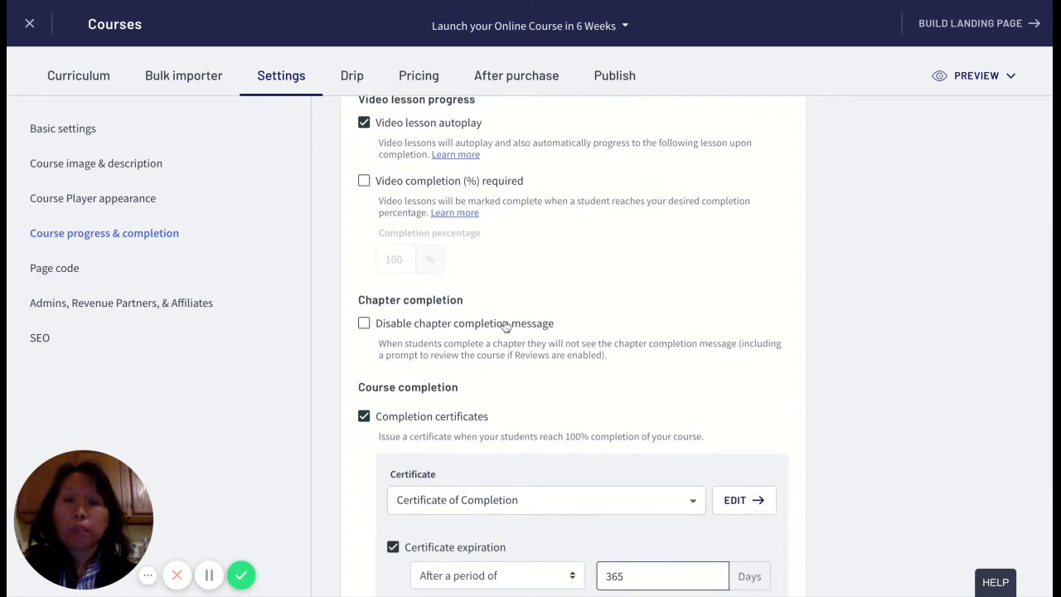
{"action": "scroll", "coordinate": [505, 327], "scroll_direction": "down", "scroll_amount": 1}
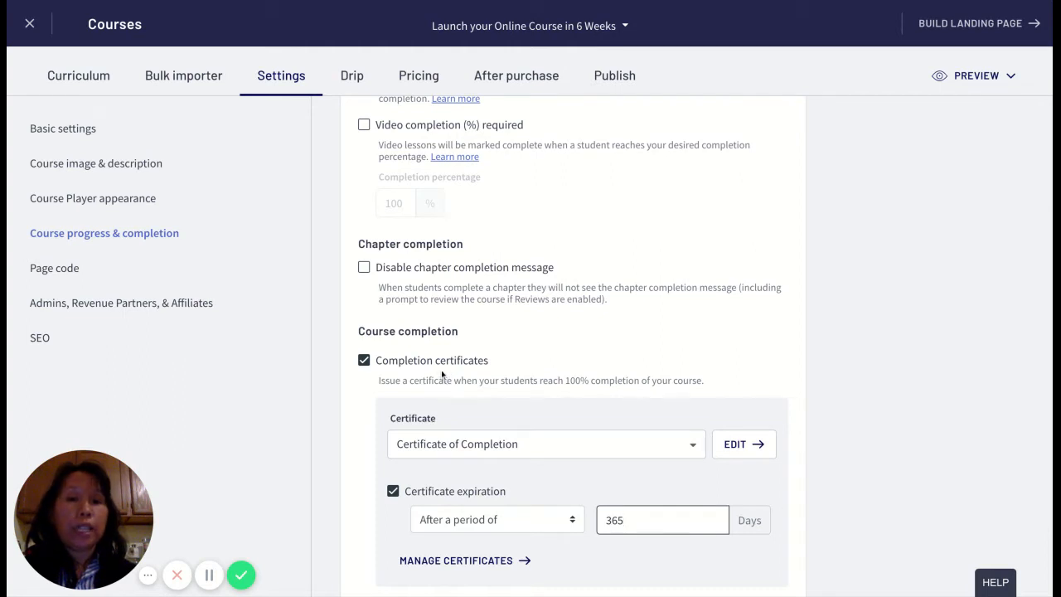
{"action": "scroll", "coordinate": [456, 421], "scroll_direction": "down", "scroll_amount": 2}
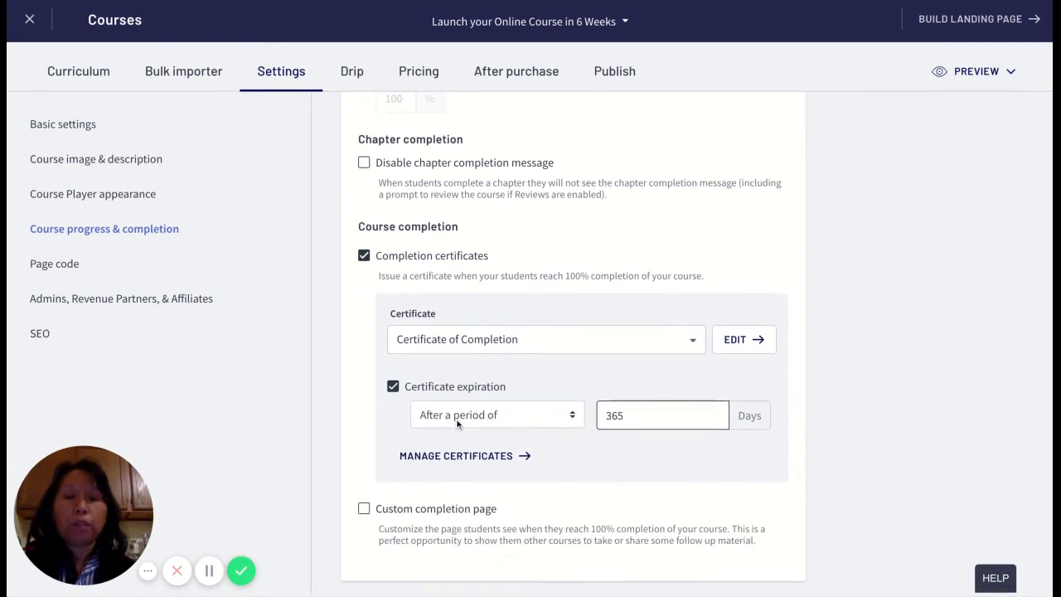
{"action": "triple_click", "coordinate": [357, 500]}
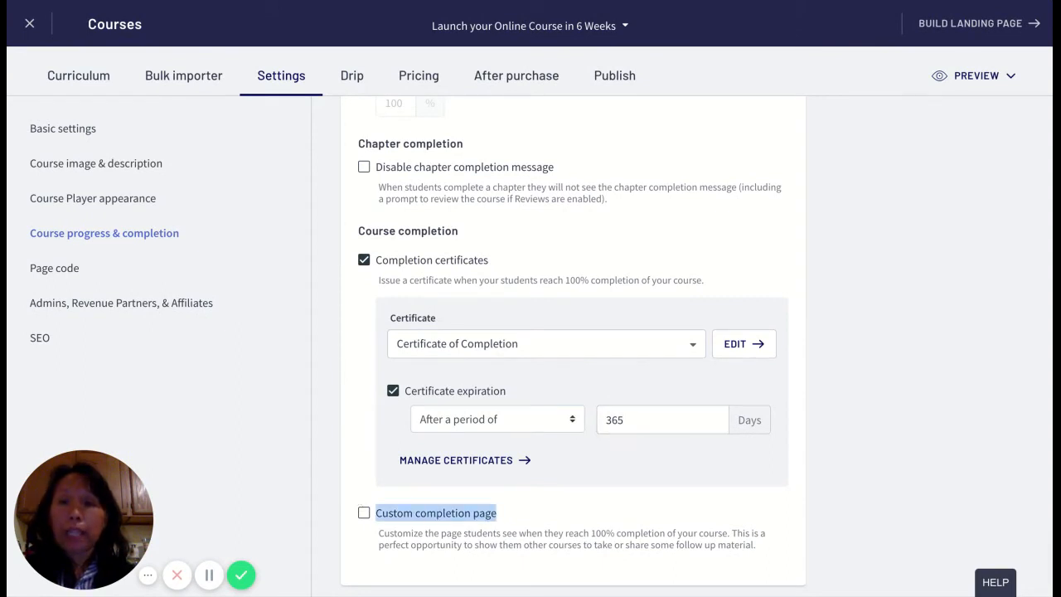
{"action": "left_click", "coordinate": [357, 500]}
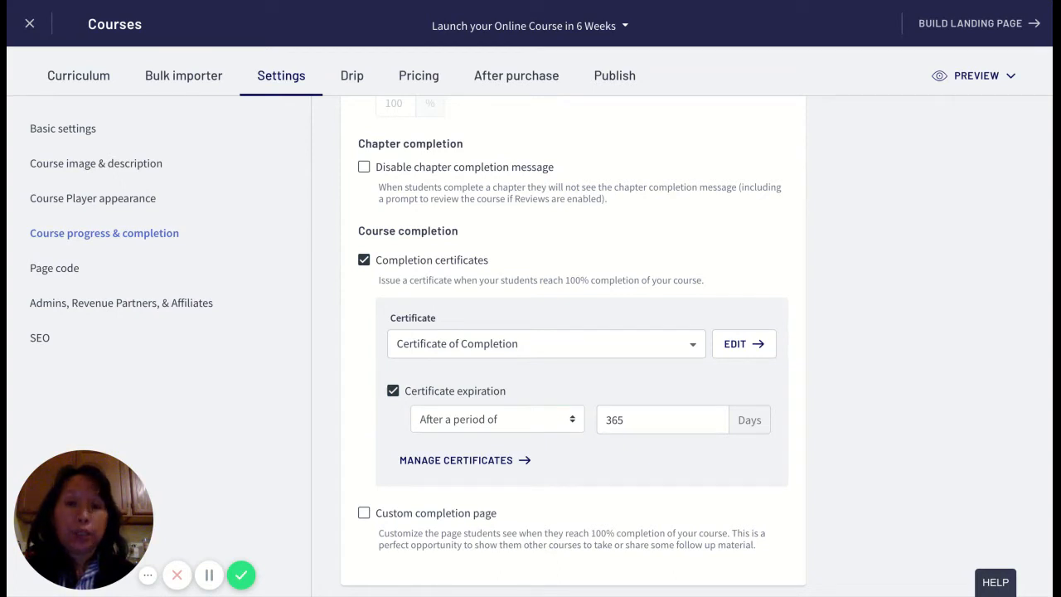
- Enable the Custom completion page, review the {{course.review_link}} tip, and focus the empty editor
{"action": "left_click", "coordinate": [364, 515]}
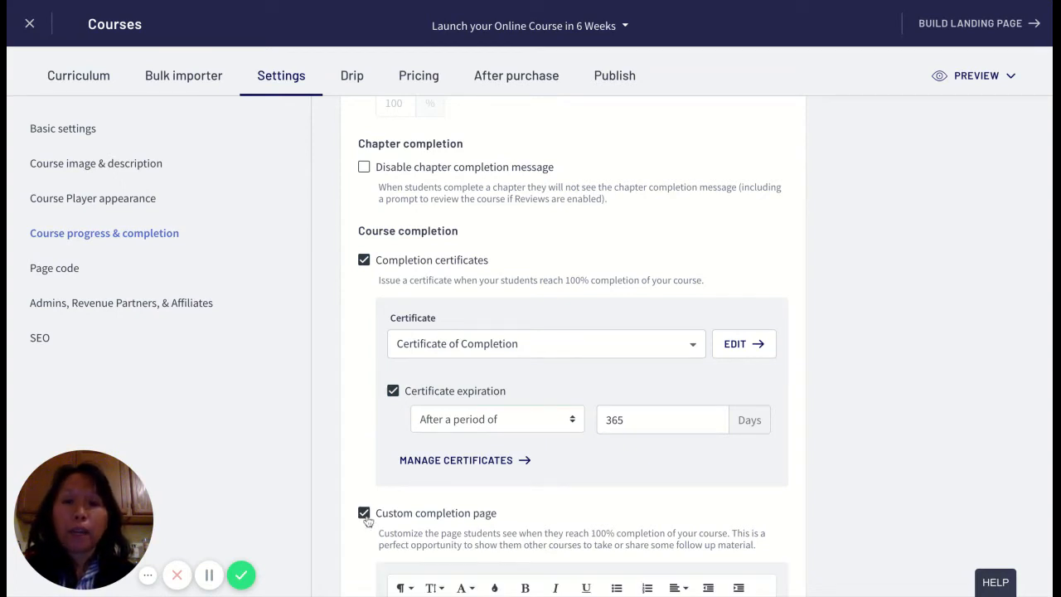
{"action": "scroll", "coordinate": [545, 484], "scroll_direction": "down", "scroll_amount": 5}
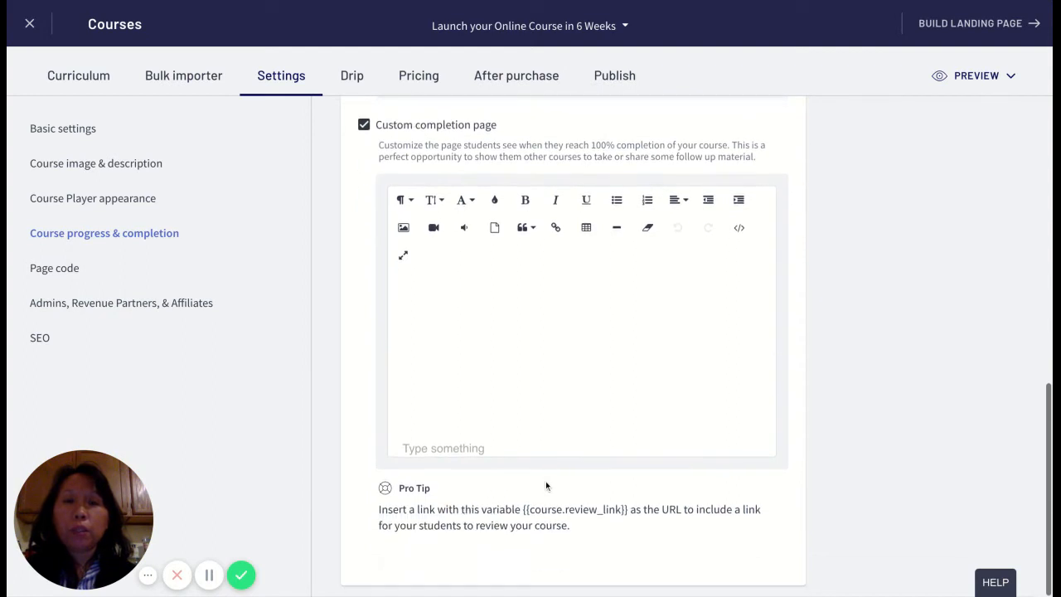
{"action": "left_click", "coordinate": [426, 331]}
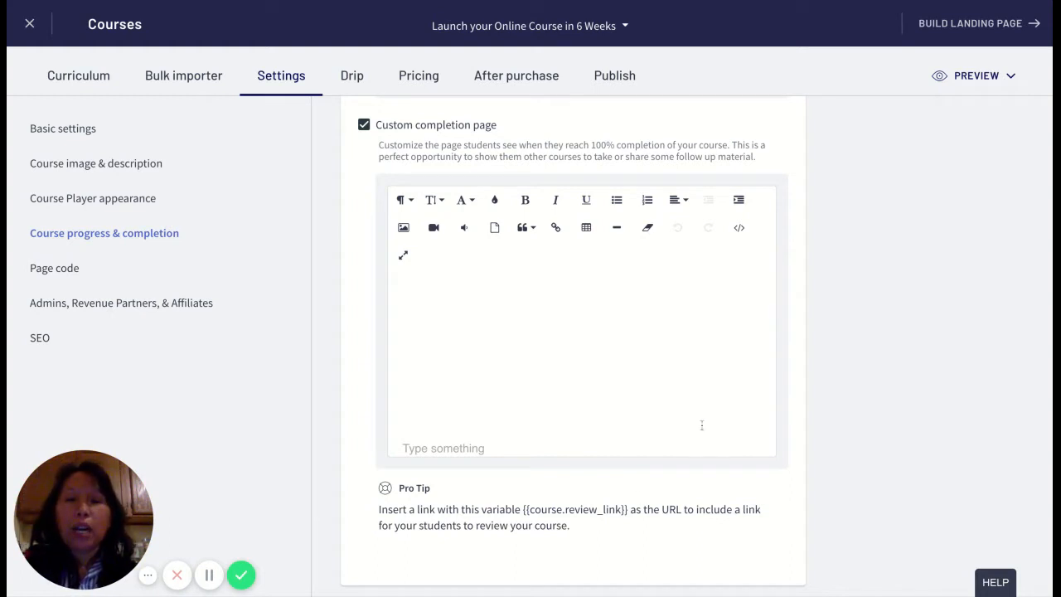
{"action": "left_click_drag", "start_coordinate": [378, 509], "coordinate": [627, 509]}
{"action": "left_click", "coordinate": [560, 512]}
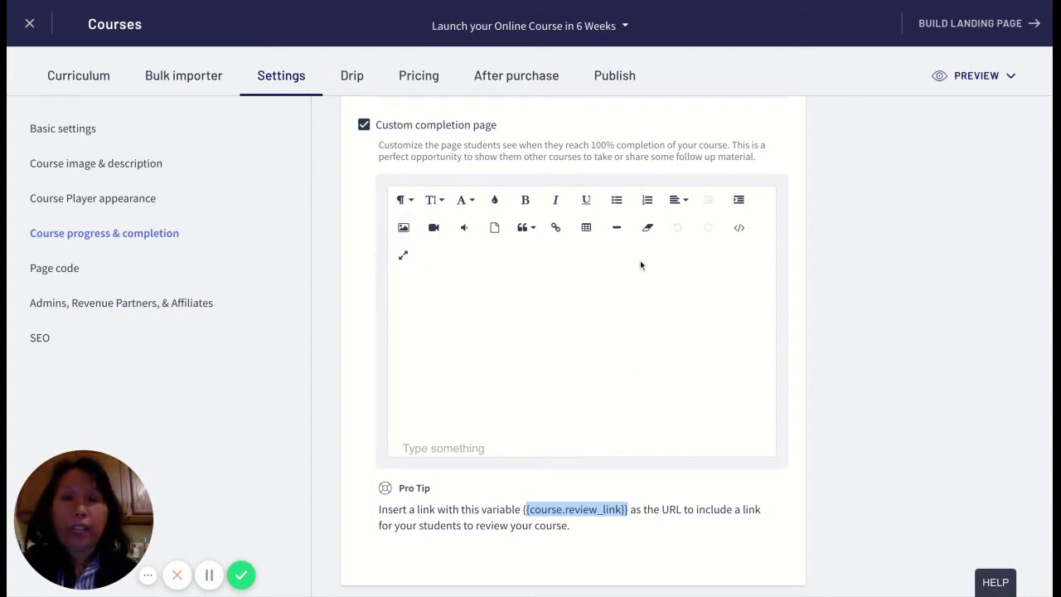
{"action": "left_click", "coordinate": [585, 270]}
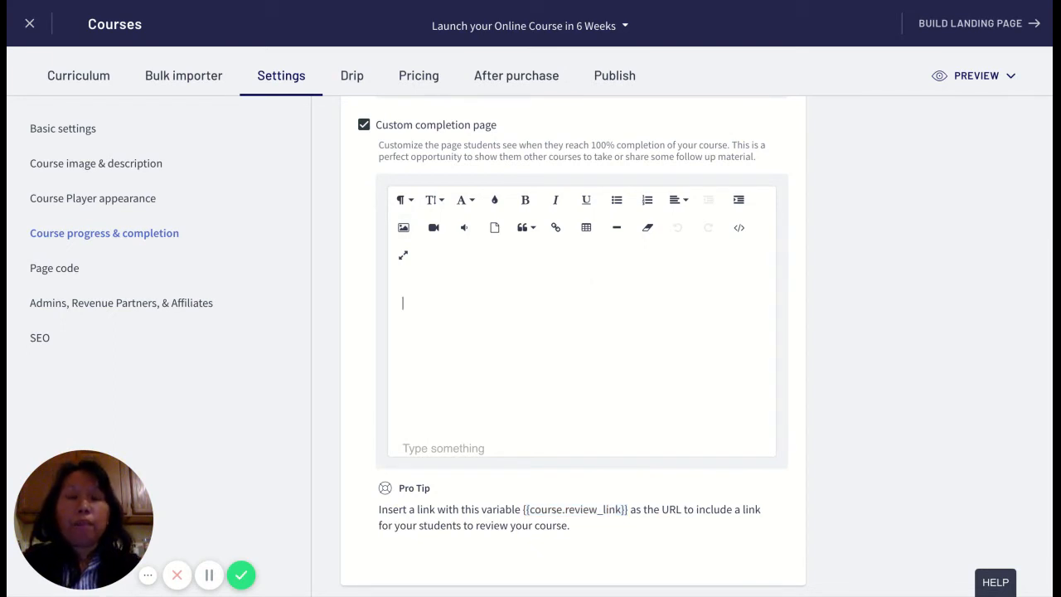
- Type 'Thank you for taking my course!' and format it as size 18, purple and bold
{"action": "type", "text": "Than"}
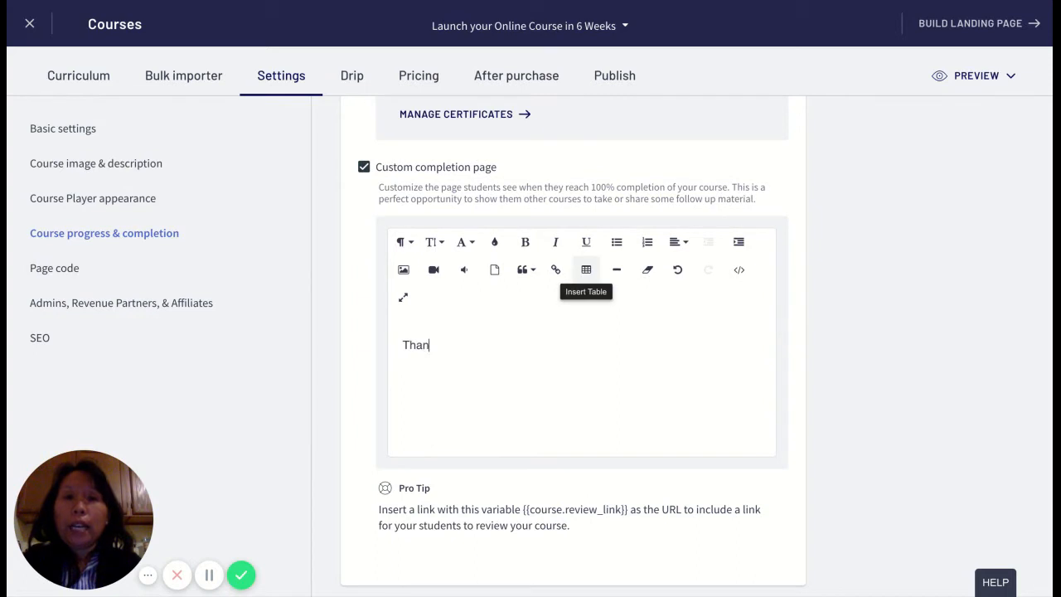
{"action": "type", "text": "k you "}
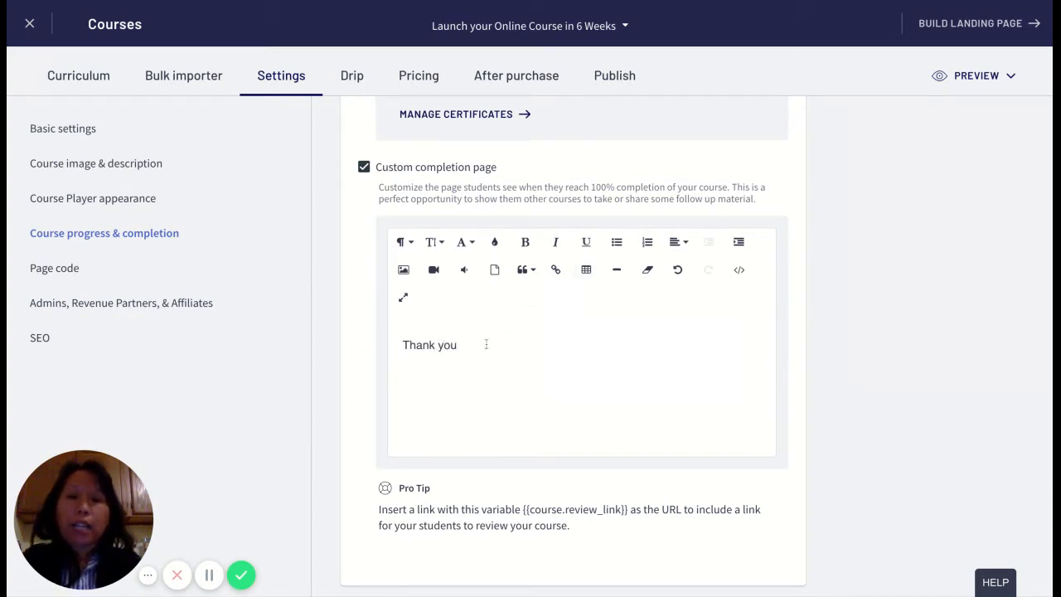
{"action": "type", "text": "for taking m"}
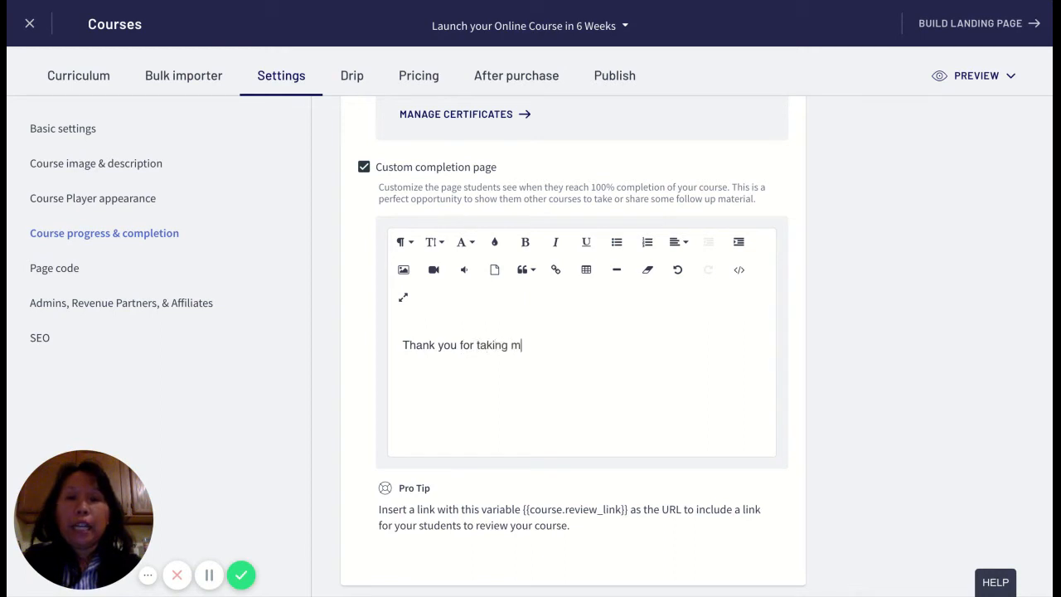
{"action": "type", "text": "y couse"}
{"action": "type", "text": "se!"}
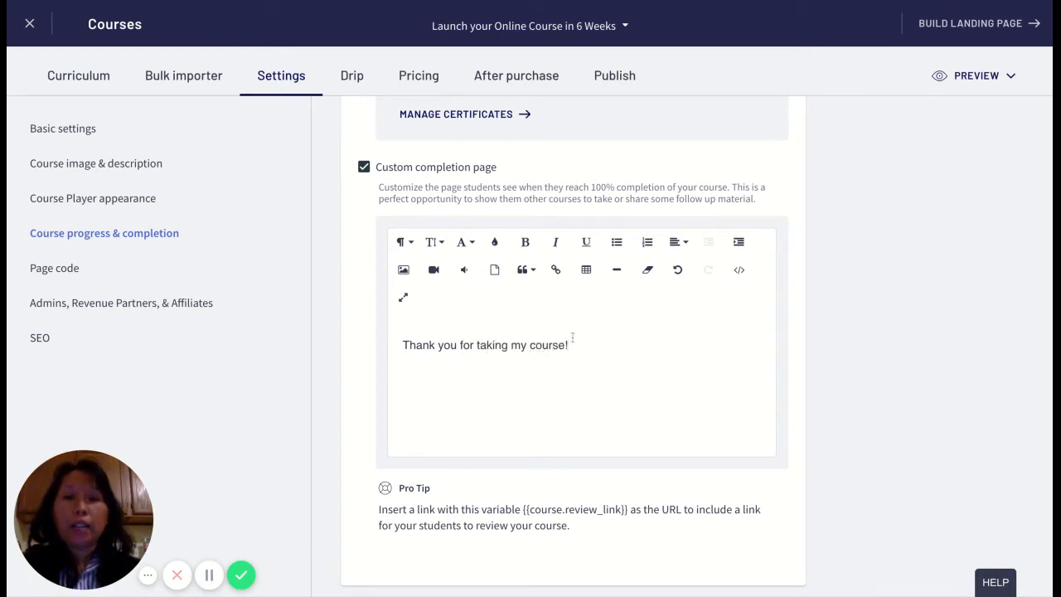
{"action": "left_click_drag", "start_coordinate": [570, 345], "coordinate": [401, 344]}
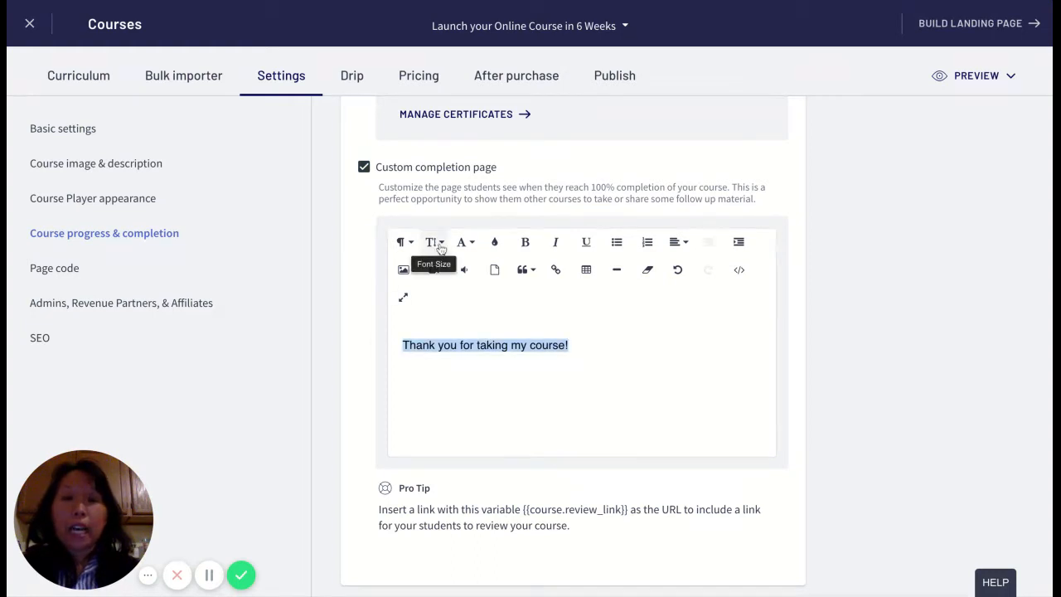
{"action": "left_click", "coordinate": [435, 244]}
{"action": "left_click", "coordinate": [444, 380]}
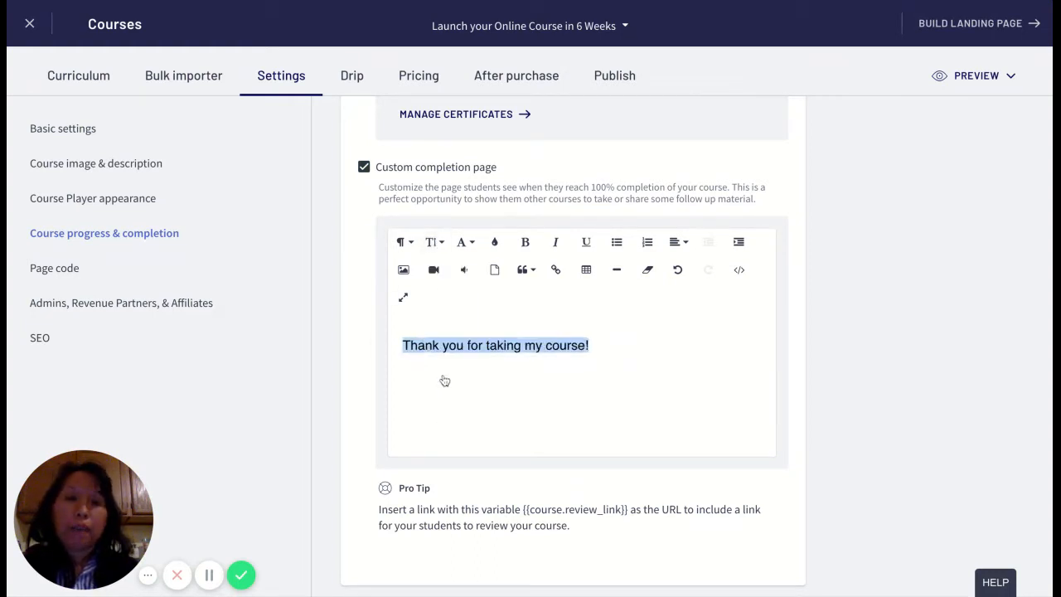
{"action": "left_click", "coordinate": [493, 247]}
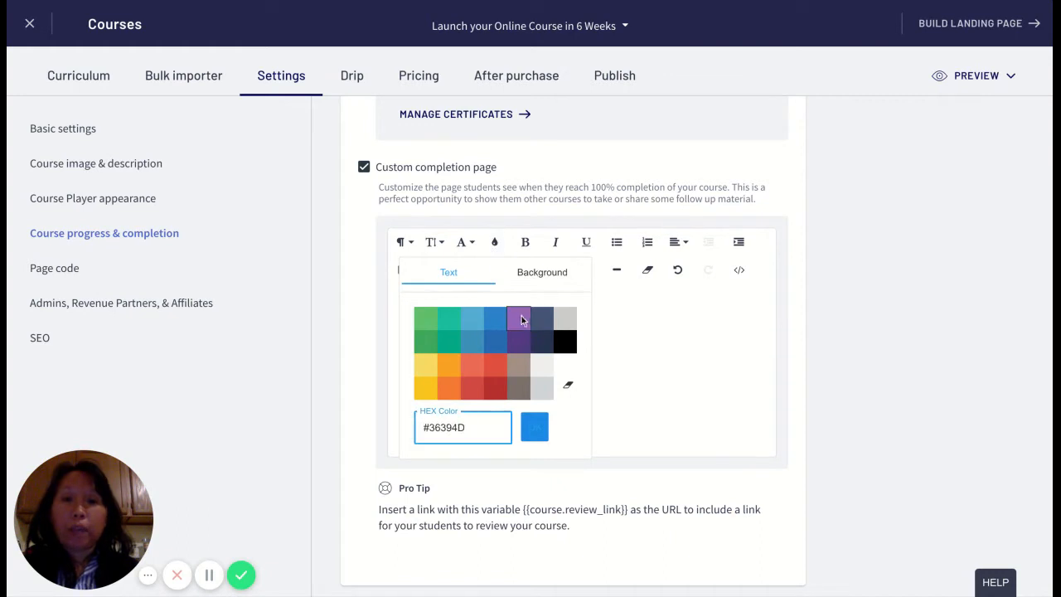
{"action": "left_click", "coordinate": [521, 319]}
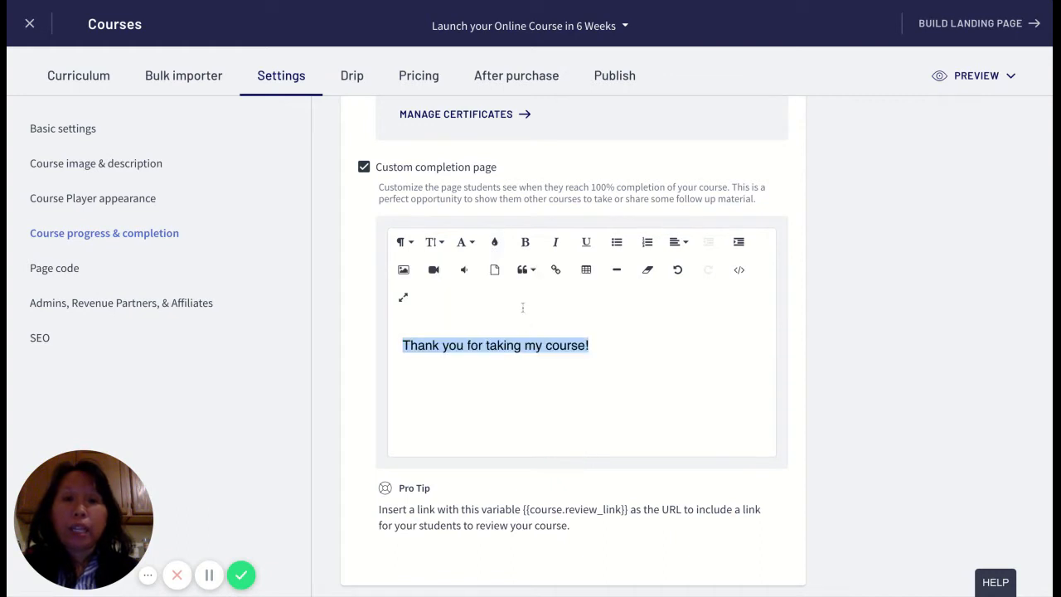
{"action": "left_click", "coordinate": [642, 312]}
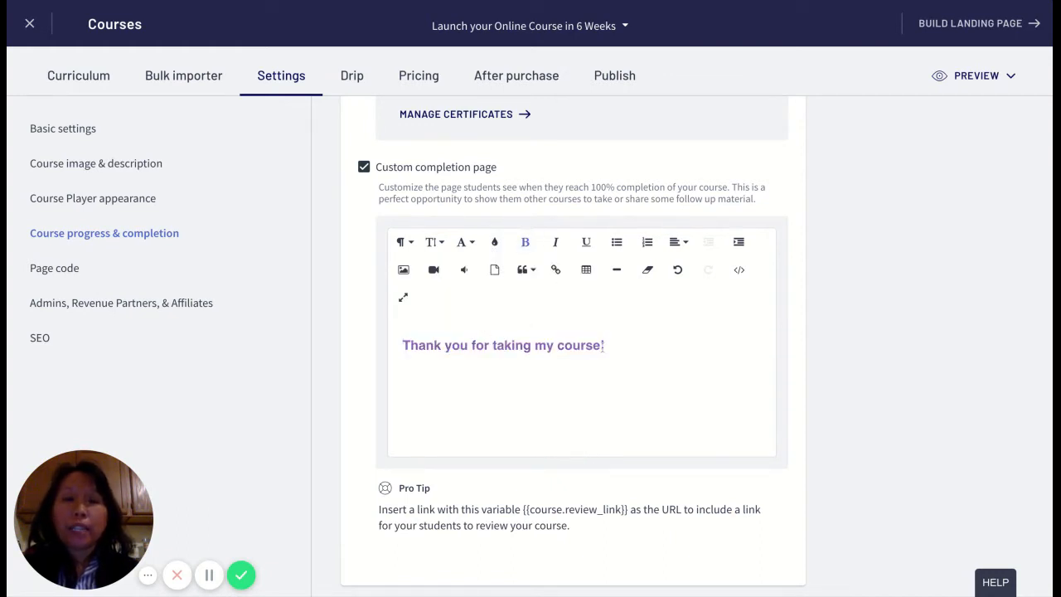
{"action": "left_click_drag", "start_coordinate": [606, 345], "coordinate": [403, 345]}
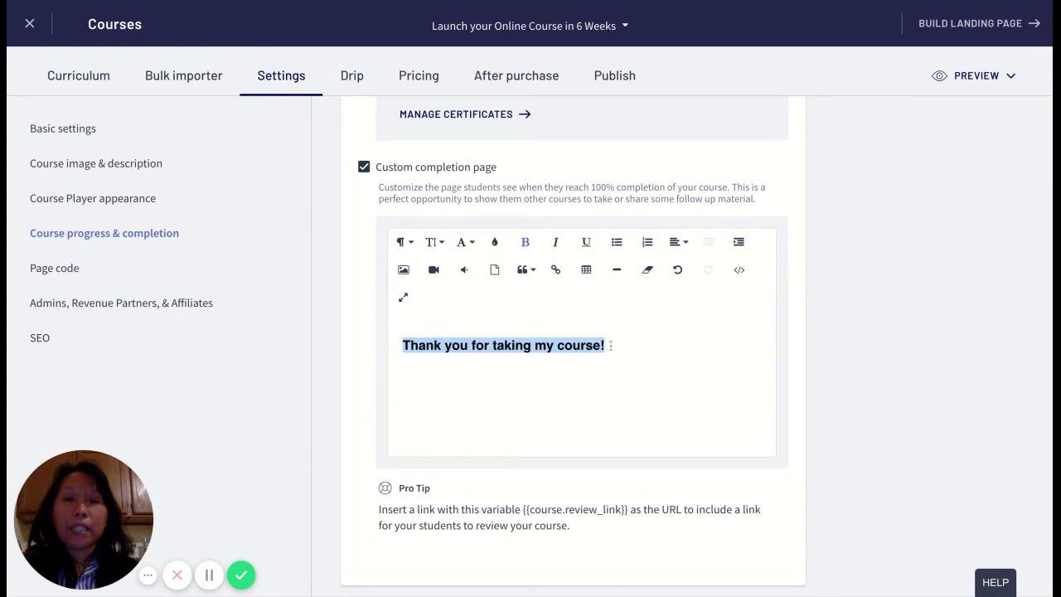
{"action": "left_click", "coordinate": [445, 346]}
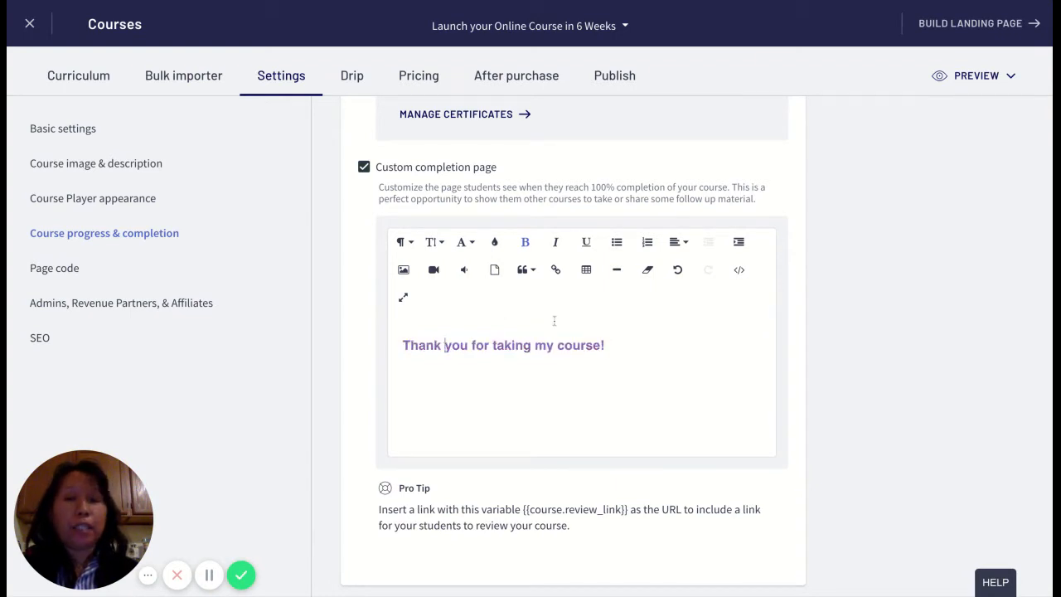
{"action": "left_click", "coordinate": [404, 269]}
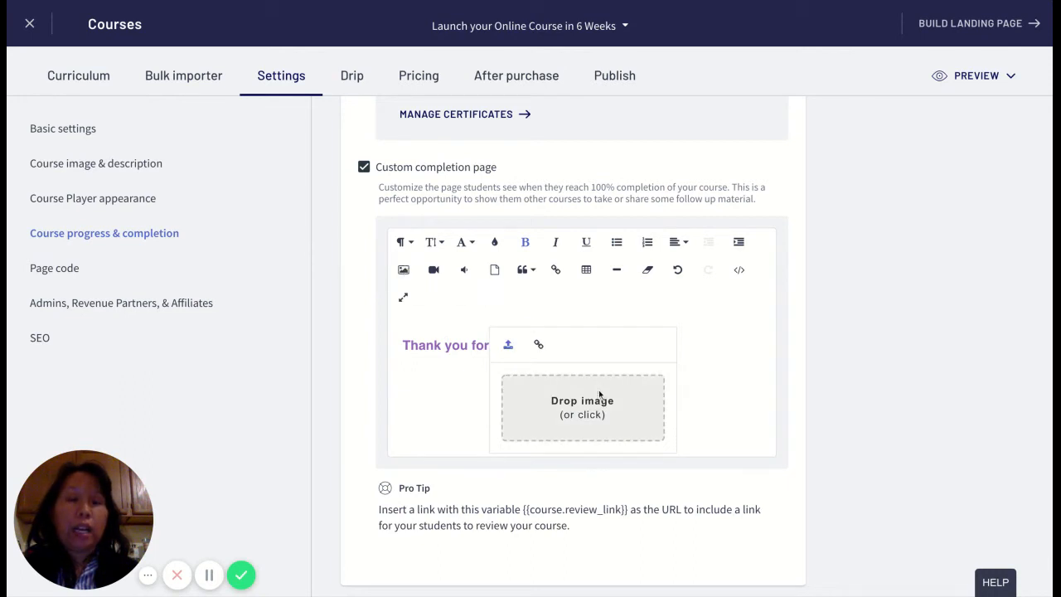
{"action": "left_click", "coordinate": [538, 344]}
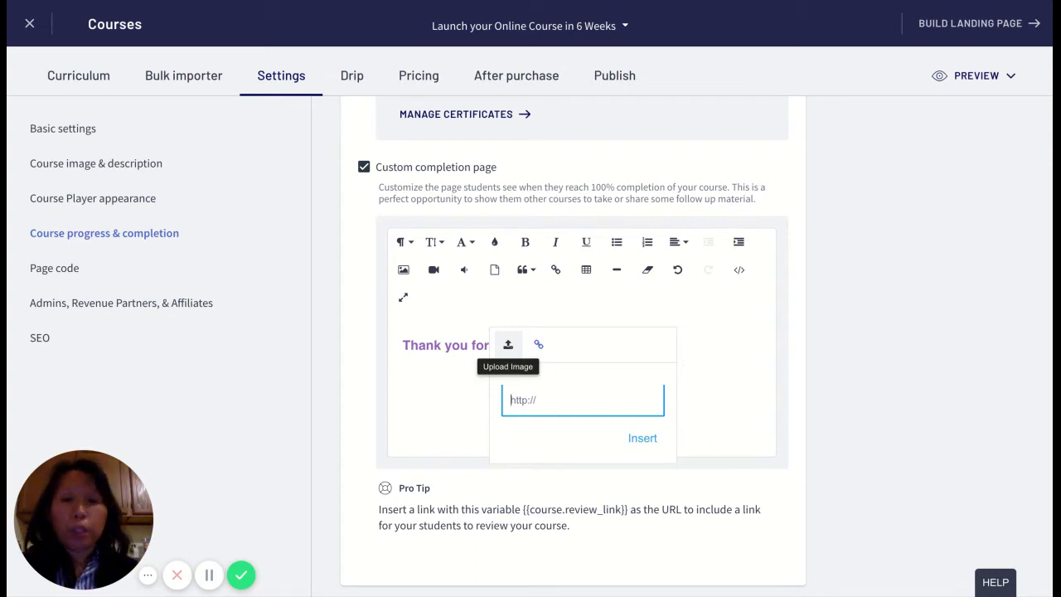
{"action": "left_click", "coordinate": [459, 374]}
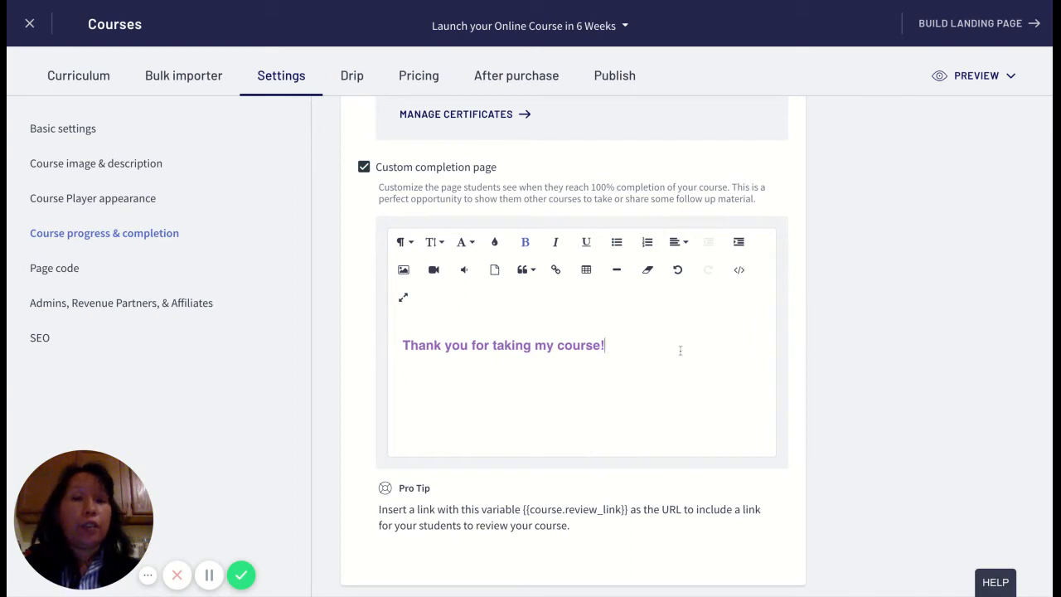
- Append 'I hope you enjoyed it and got value out of it.' and start a new line below
{"action": "type", "text": "I"}
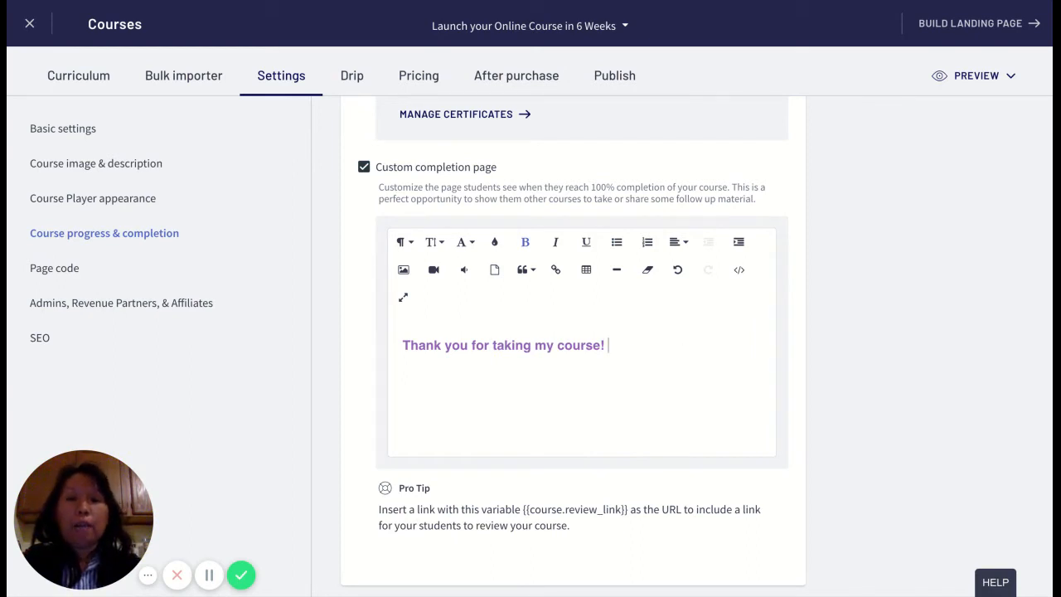
{"action": "type", "text": " hope you enj"}
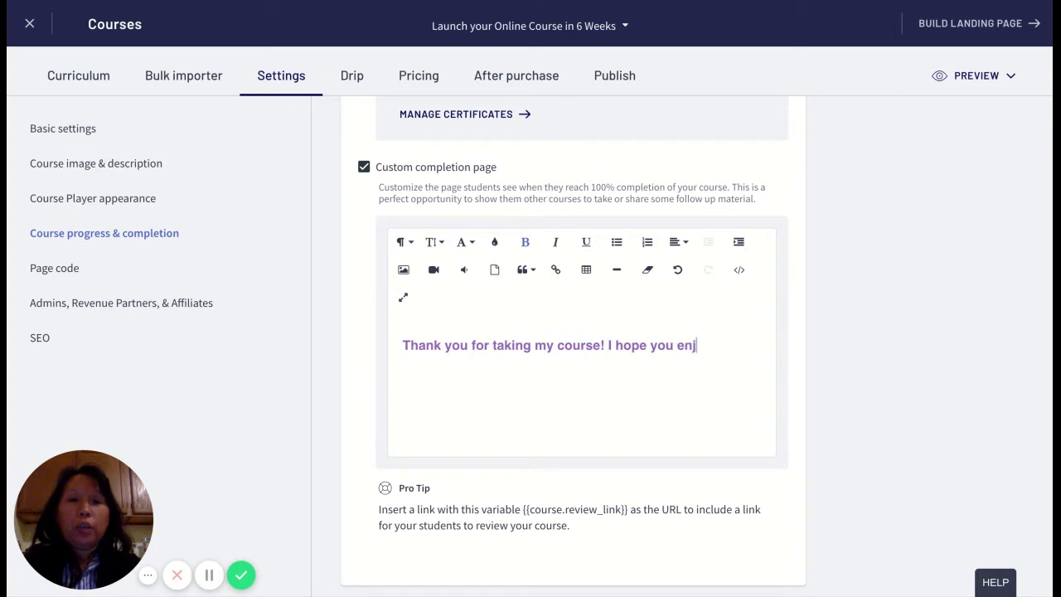
{"action": "type", "text": "oyed it and "}
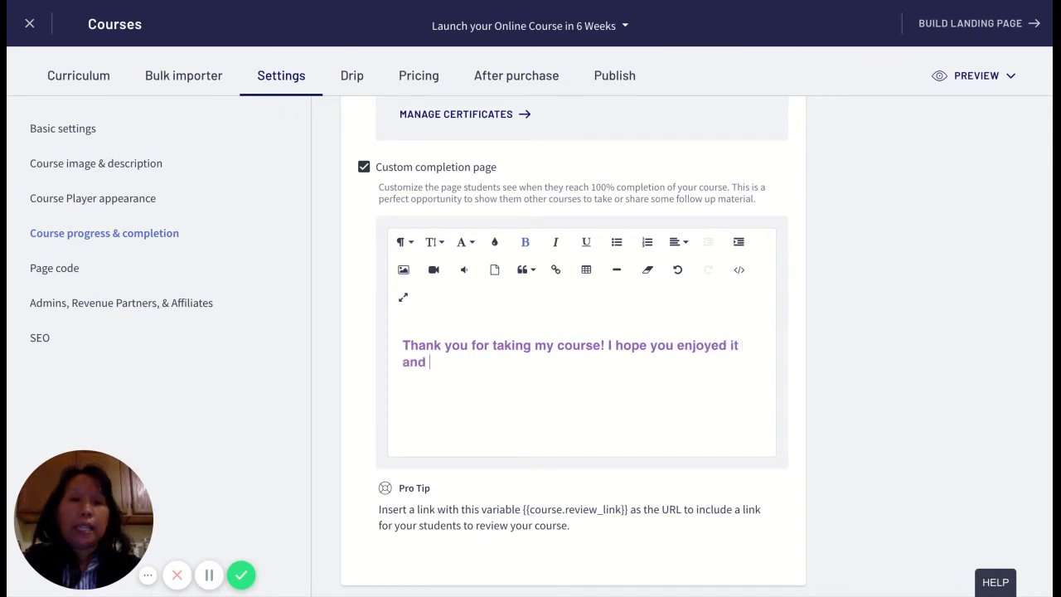
{"action": "type", "text": "got value of"}
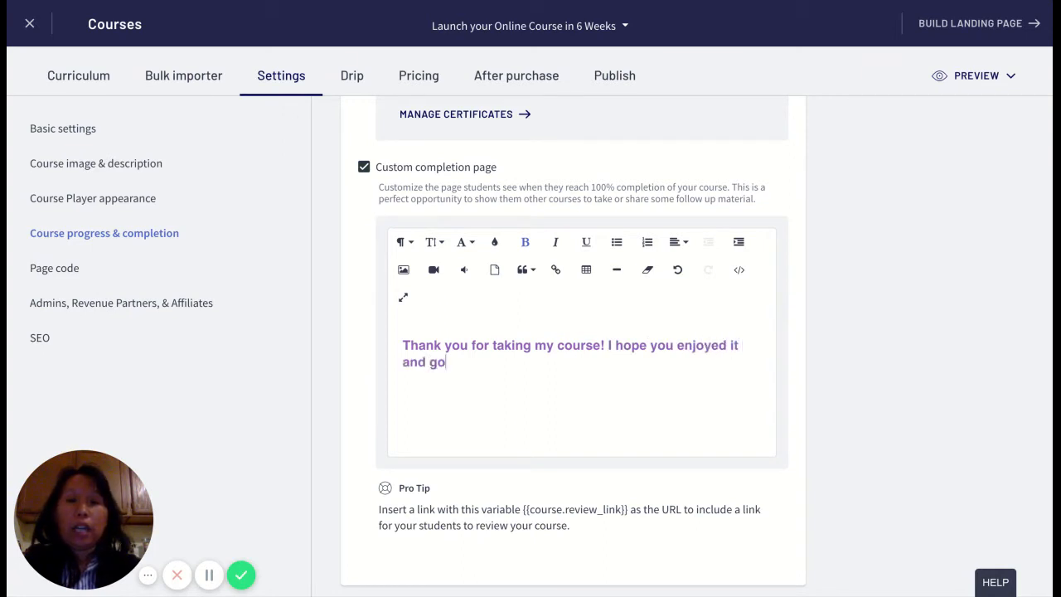
{"action": "key", "text": "BackSpace"}
{"action": "key", "text": "BackSpace"}
{"action": "type", "text": "ut of it."}
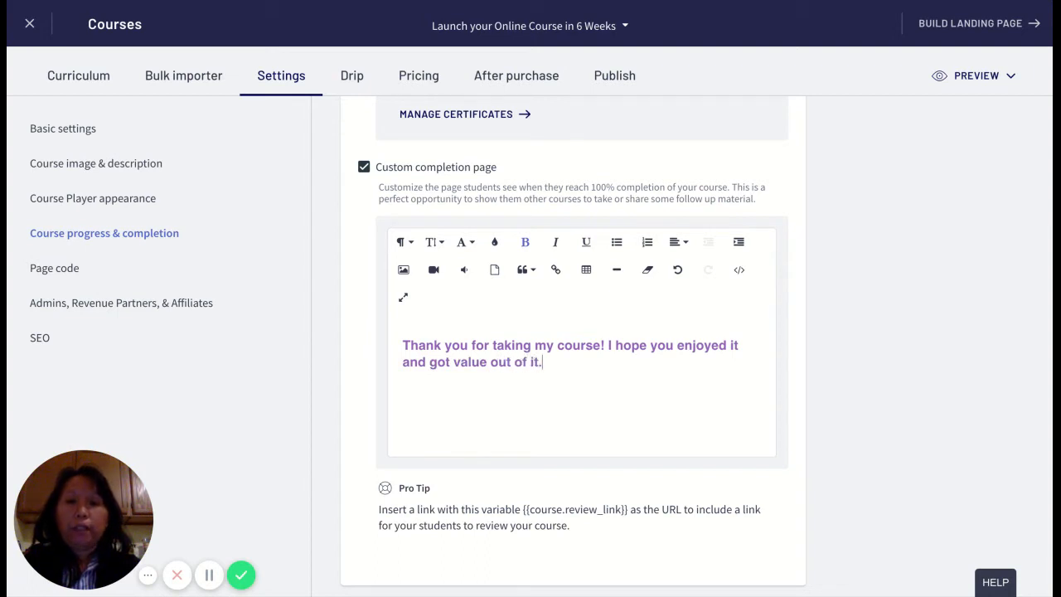
{"action": "key", "text": "Return"}
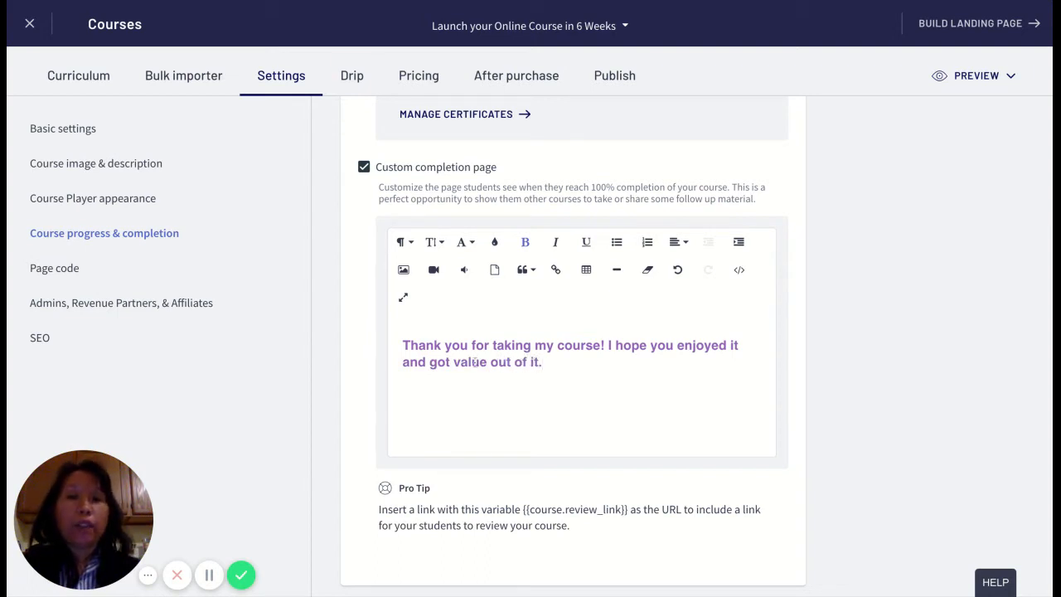
{"action": "triple_click", "coordinate": [558, 365]}
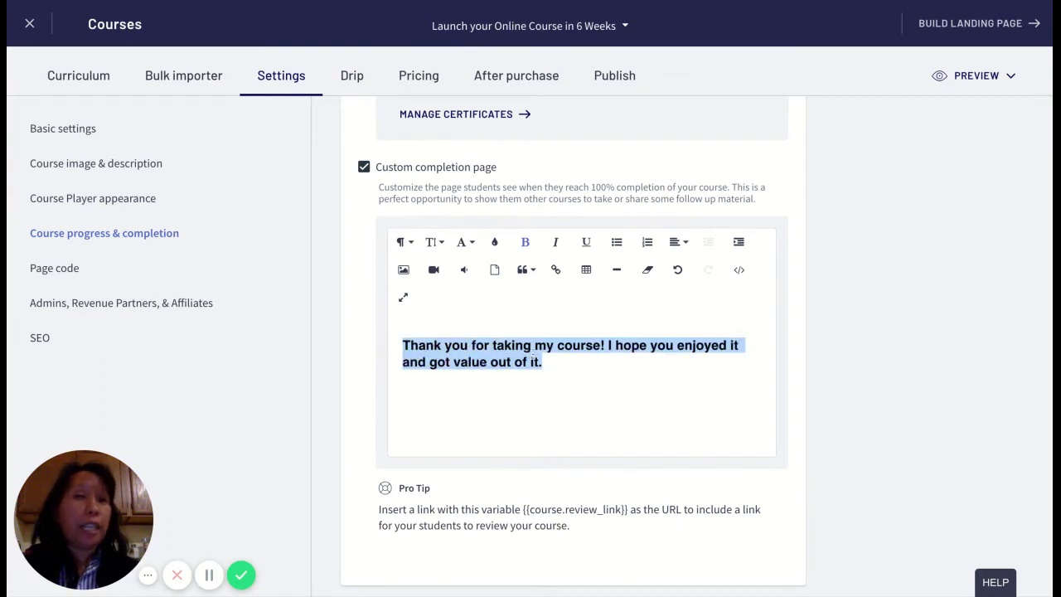
{"action": "left_click", "coordinate": [533, 359]}
{"action": "left_click", "coordinate": [569, 360]}
{"action": "key", "text": "Return"}
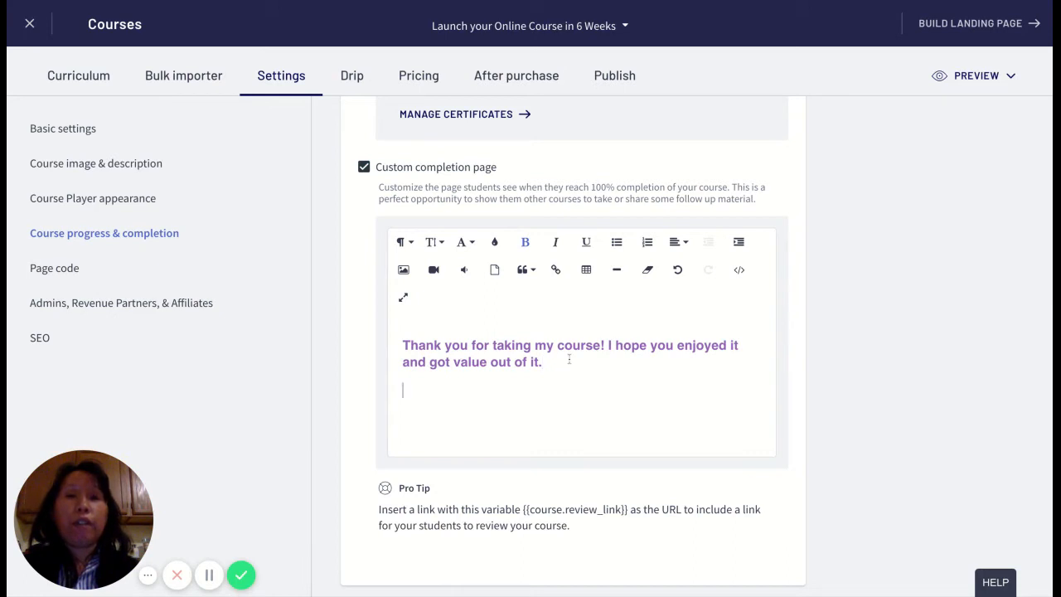
{"action": "left_click", "coordinate": [433, 270]}
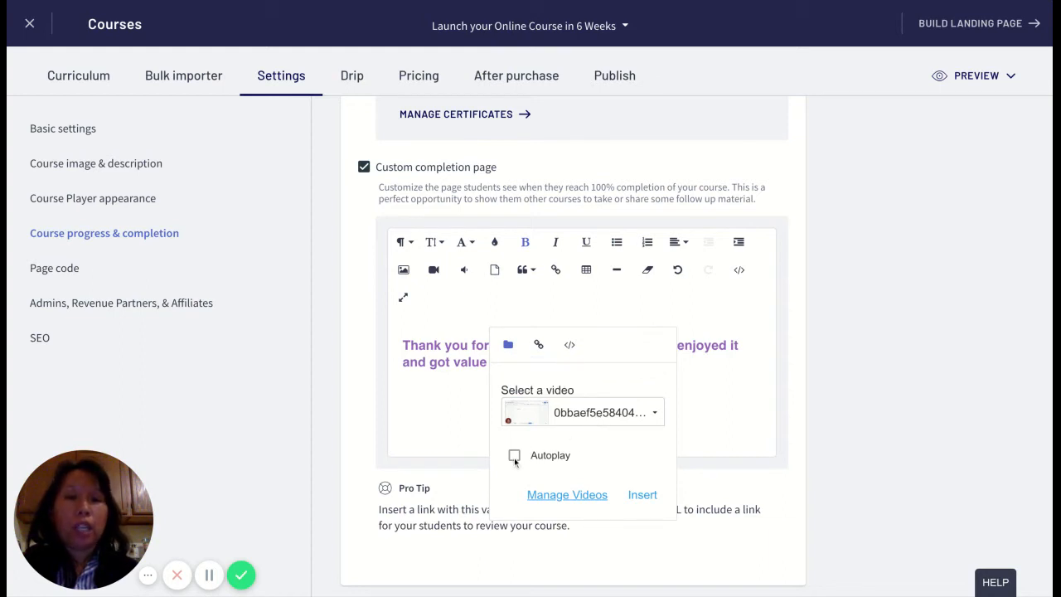
{"action": "left_click", "coordinate": [538, 344]}
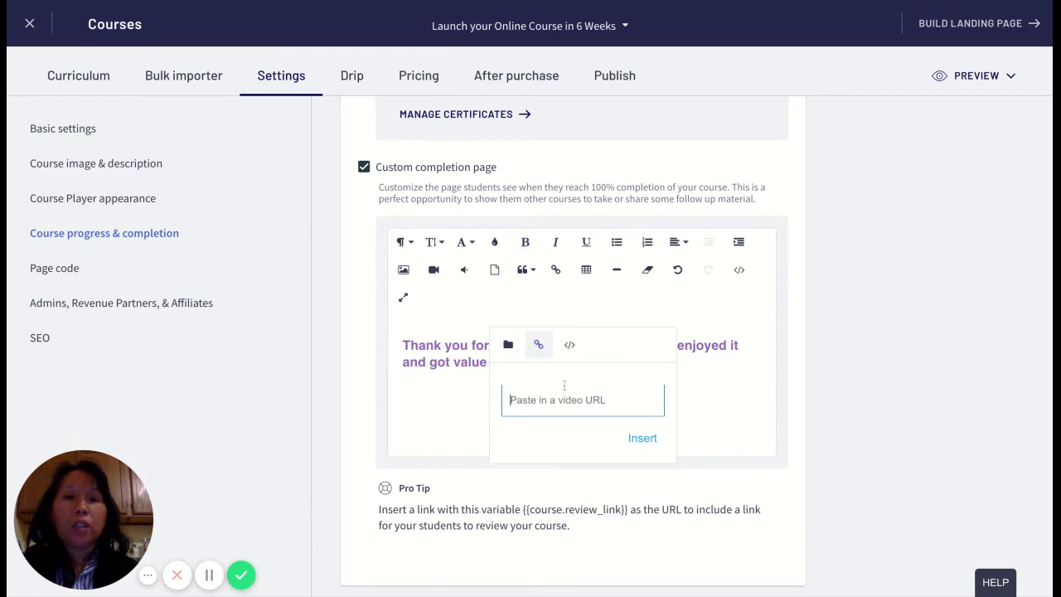
{"action": "left_click", "coordinate": [581, 403]}
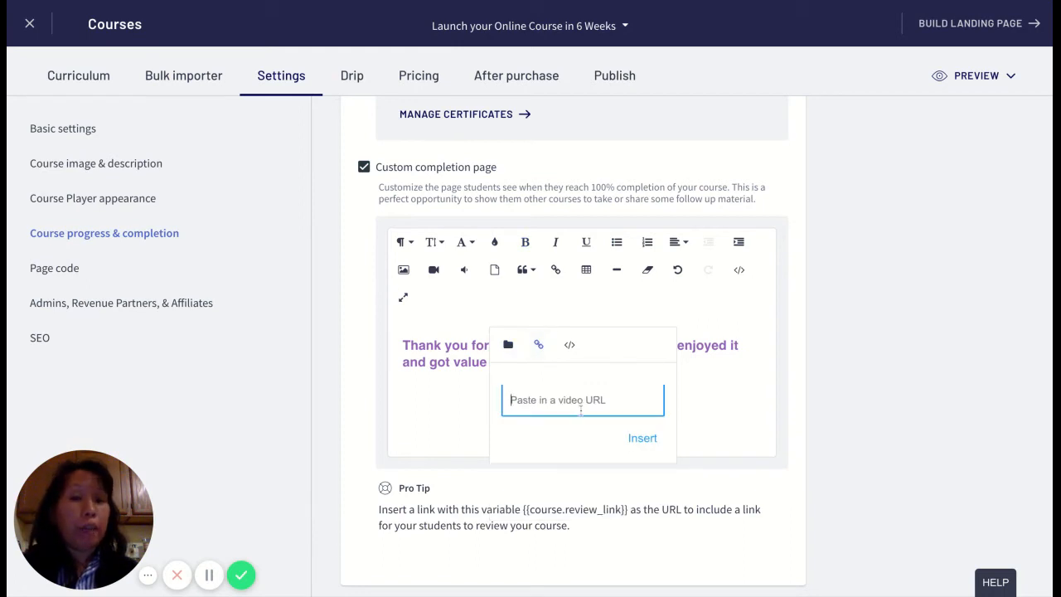
{"action": "left_click", "coordinate": [569, 345]}
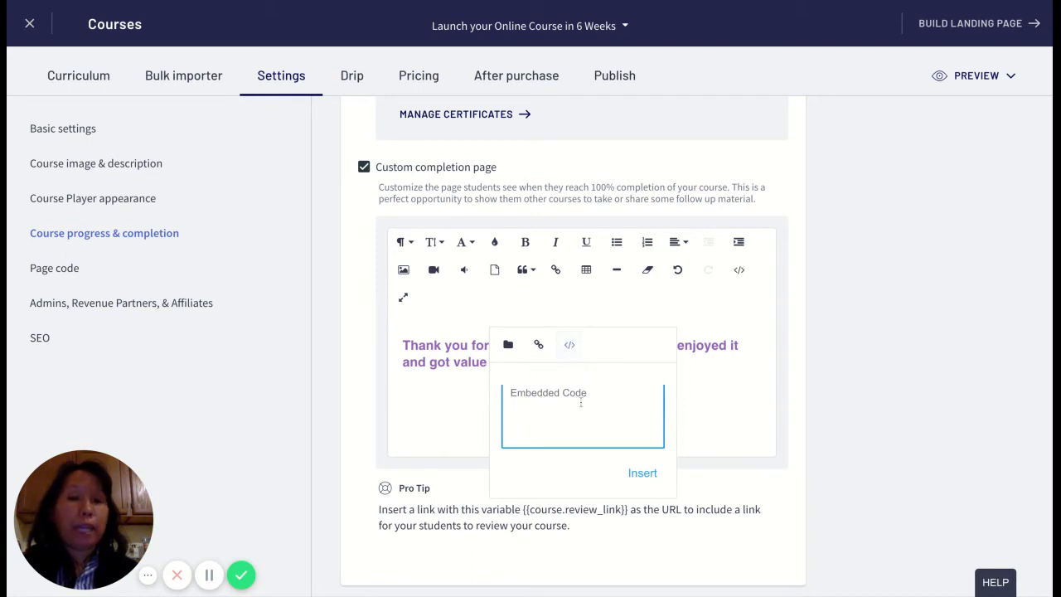
{"action": "left_click", "coordinate": [714, 402]}
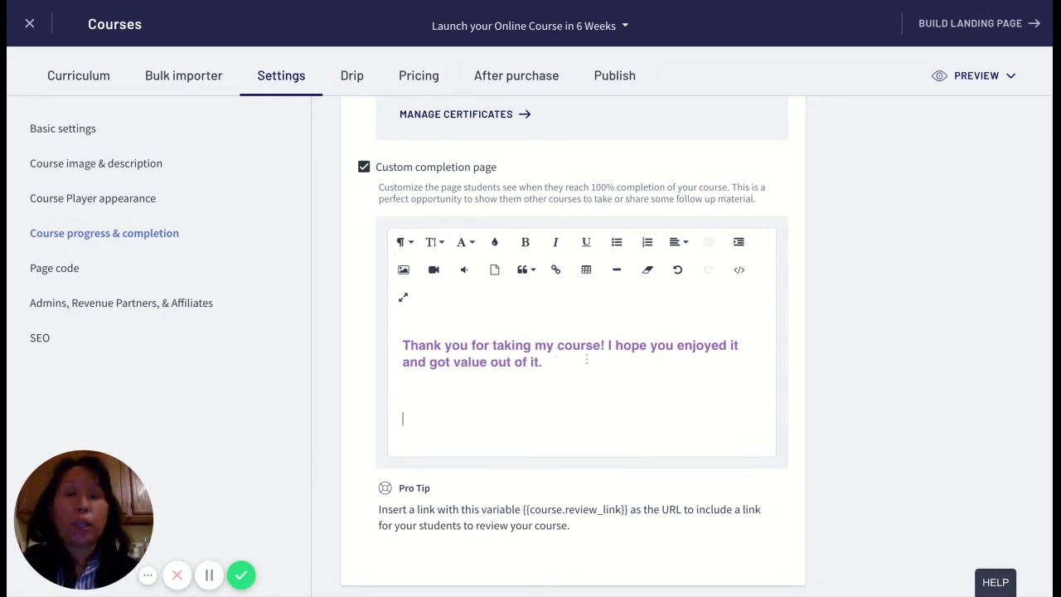
- Insert a '_blank__' placeholder before 'course' so it reads 'taking my _blank__course!'
{"action": "key", "text": "BackSpace"}
{"action": "key", "text": "BackSpace"}
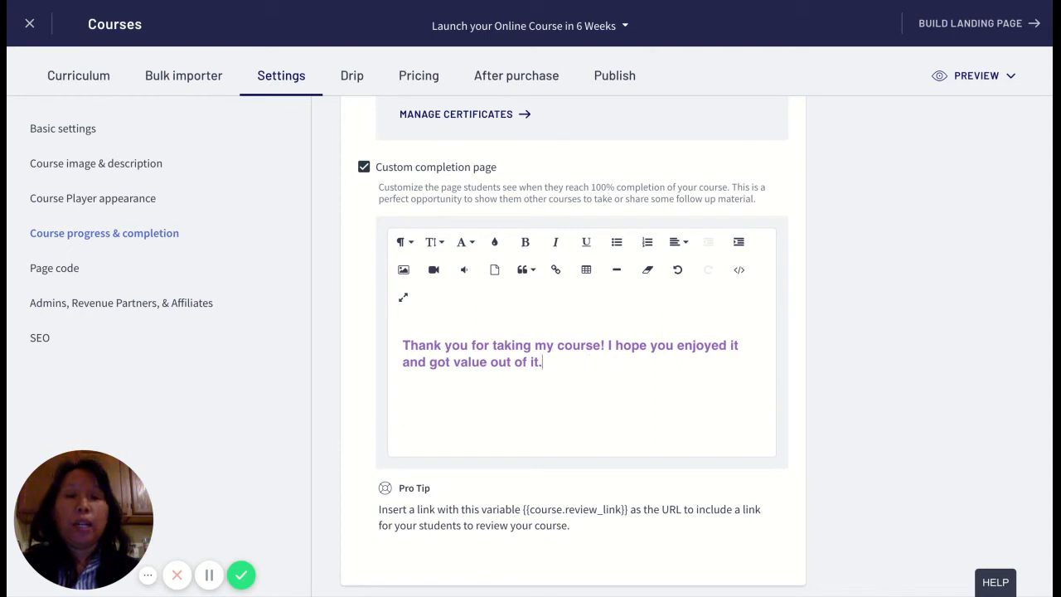
{"action": "key", "text": "ctrl+a"}
{"action": "left_click", "coordinate": [504, 379]}
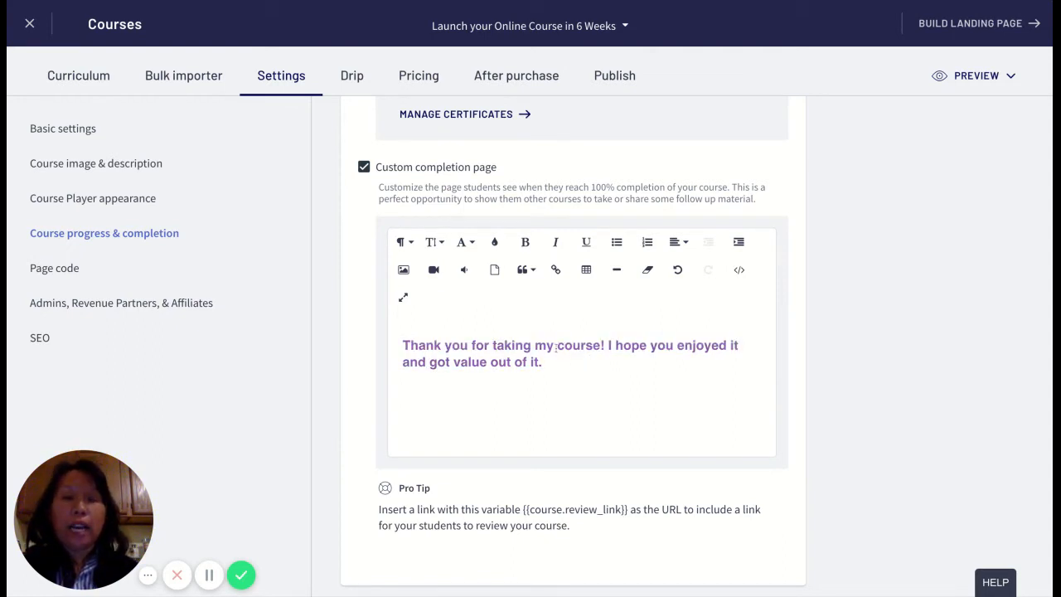
{"action": "left_click", "coordinate": [557, 348]}
{"action": "type", "text": "___"}
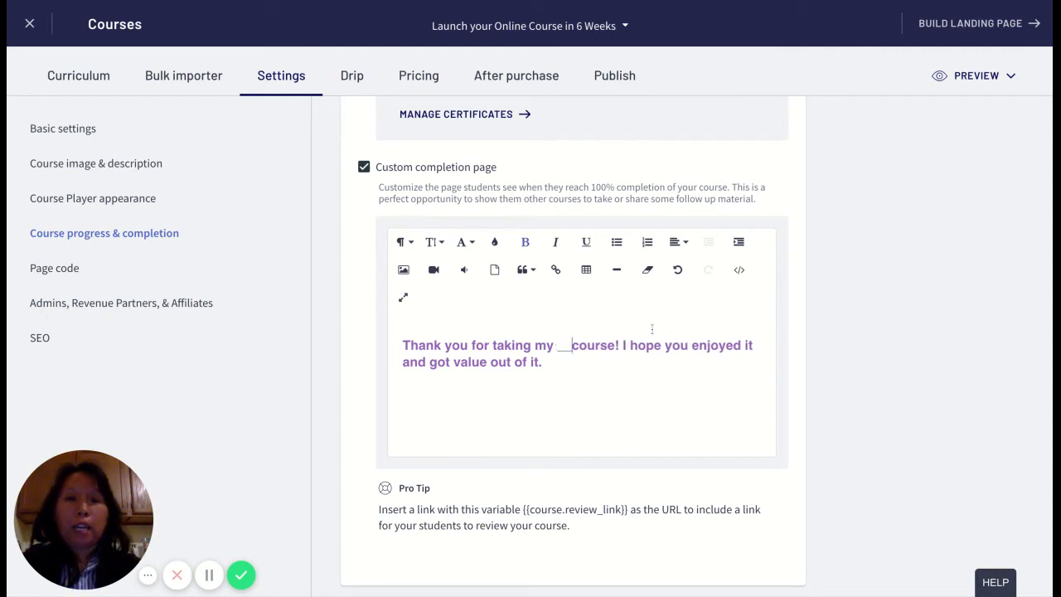
{"action": "left_click", "coordinate": [568, 347]}
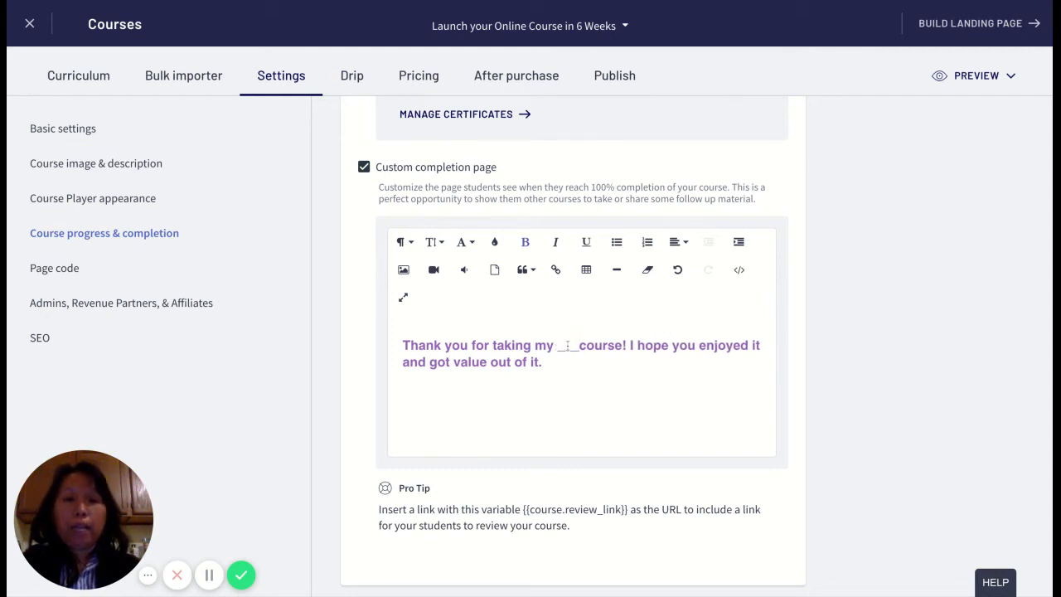
{"action": "type", "text": "bal"}
{"action": "key", "text": "BackSpace"}
{"action": "key", "text": "BackSpace"}
{"action": "type", "text": "lank"}
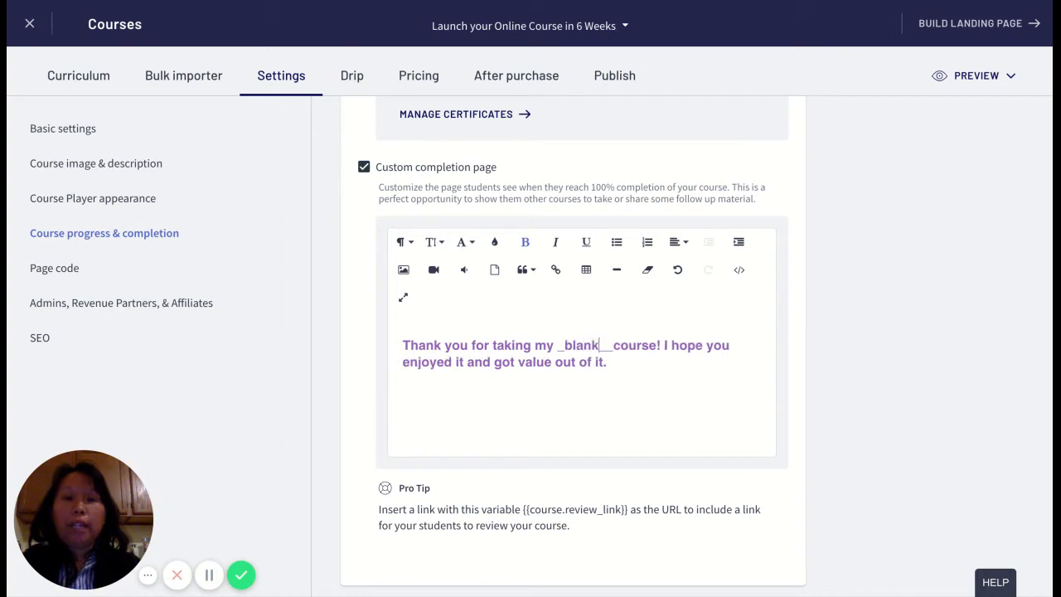
{"action": "left_click_drag", "start_coordinate": [565, 346], "coordinate": [649, 346]}
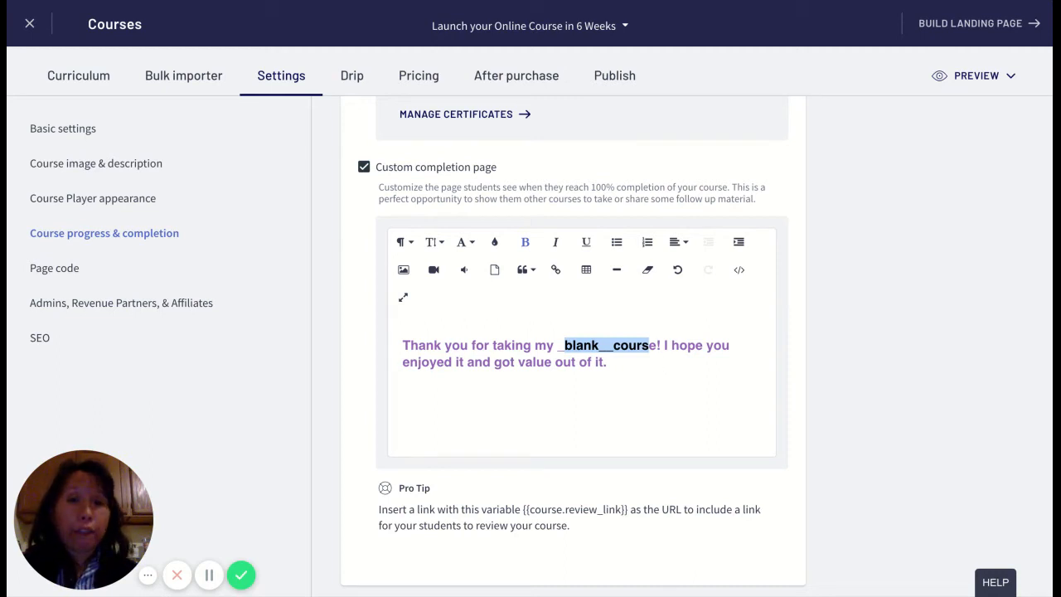
{"action": "left_click", "coordinate": [607, 363]}
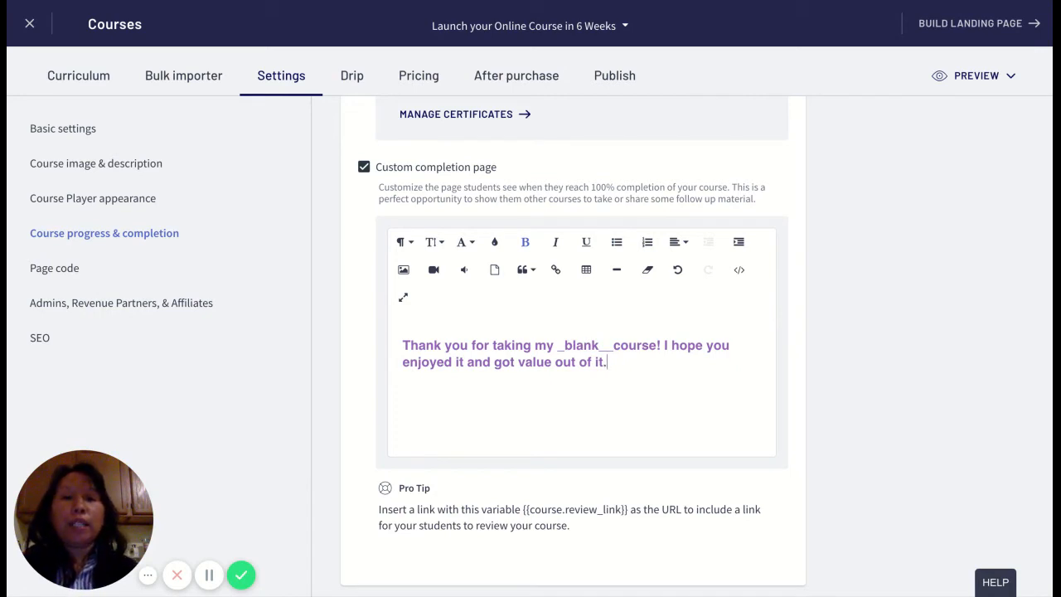
{"action": "key", "text": "ctrl+a"}
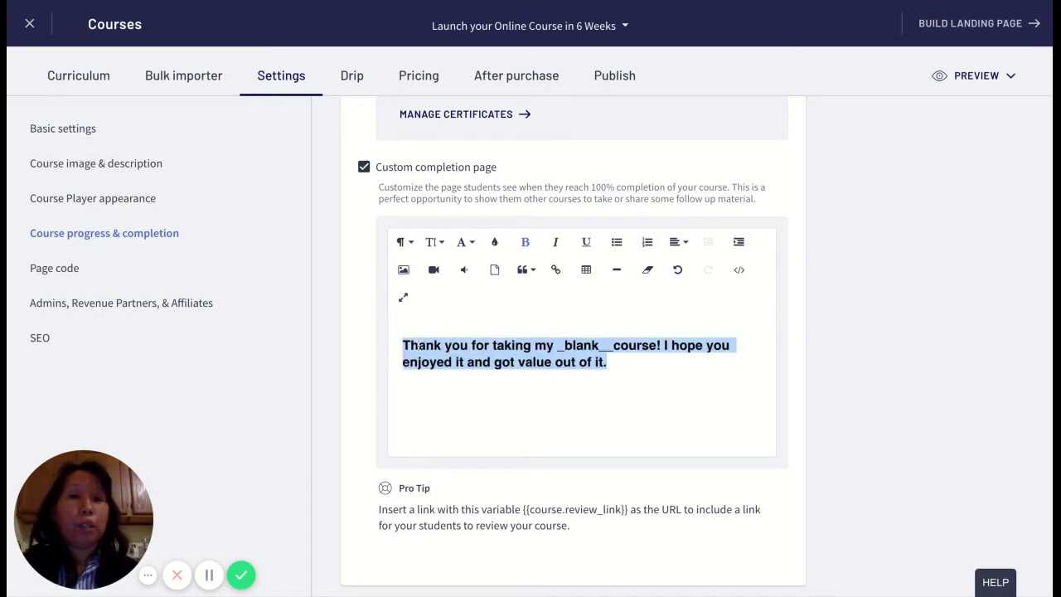
{"action": "left_click", "coordinate": [442, 358]}
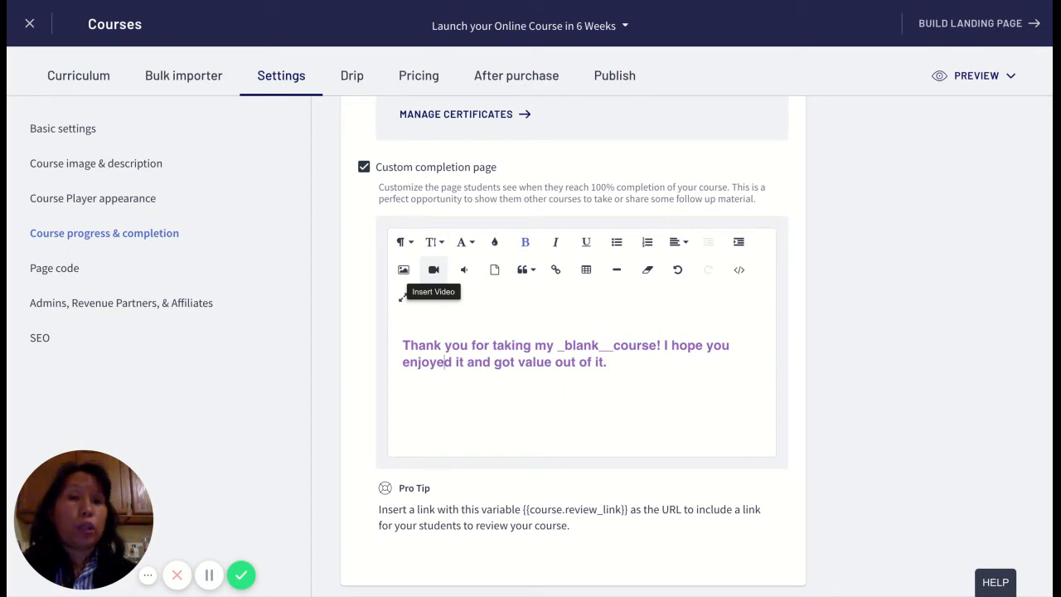
{"action": "left_click", "coordinate": [633, 359]}
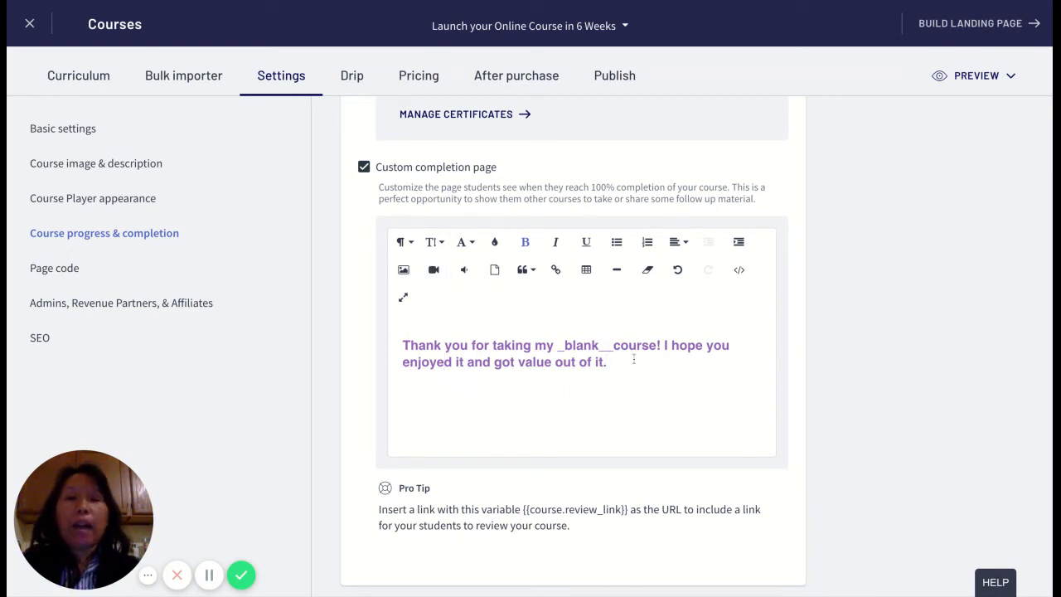
- Add 'Please leave a review for my course and let me know what you thought.' and select {{course.review_link}} in the tip
{"action": "key", "text": "Return"}
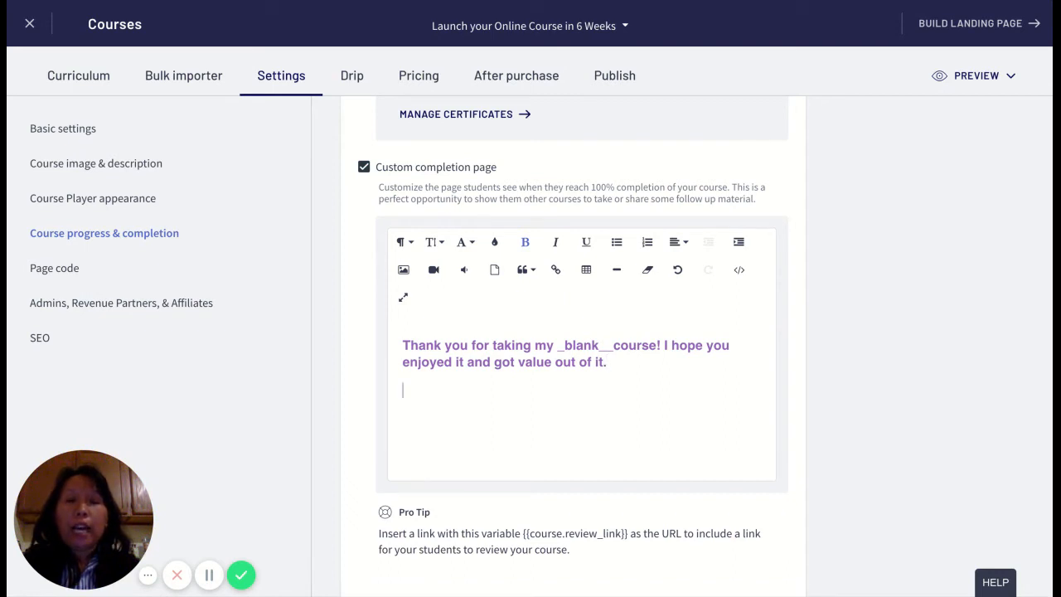
{"action": "type", "text": "Please leave a "}
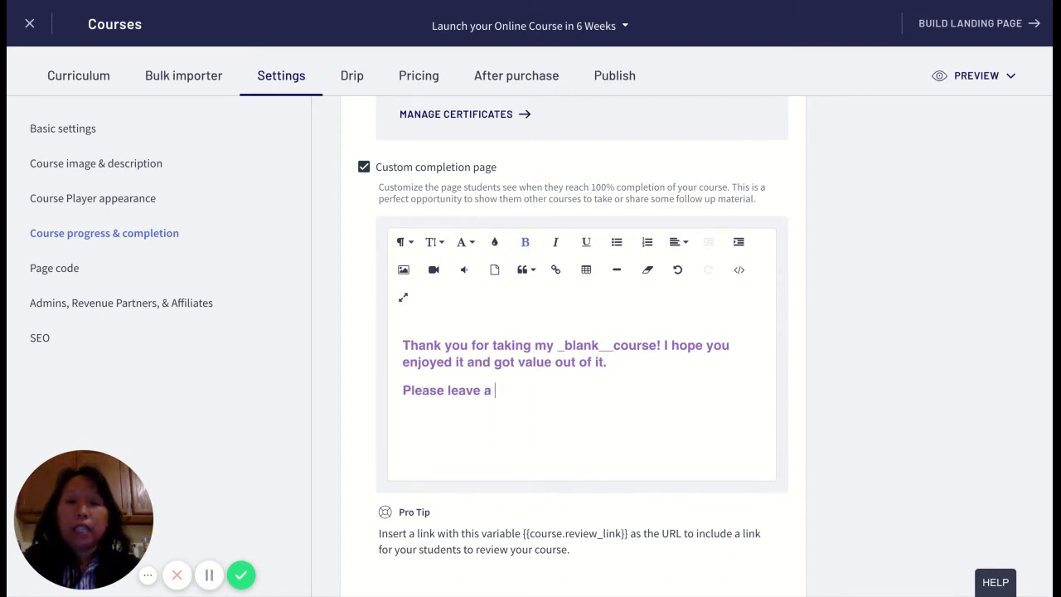
{"action": "type", "text": "review for my"}
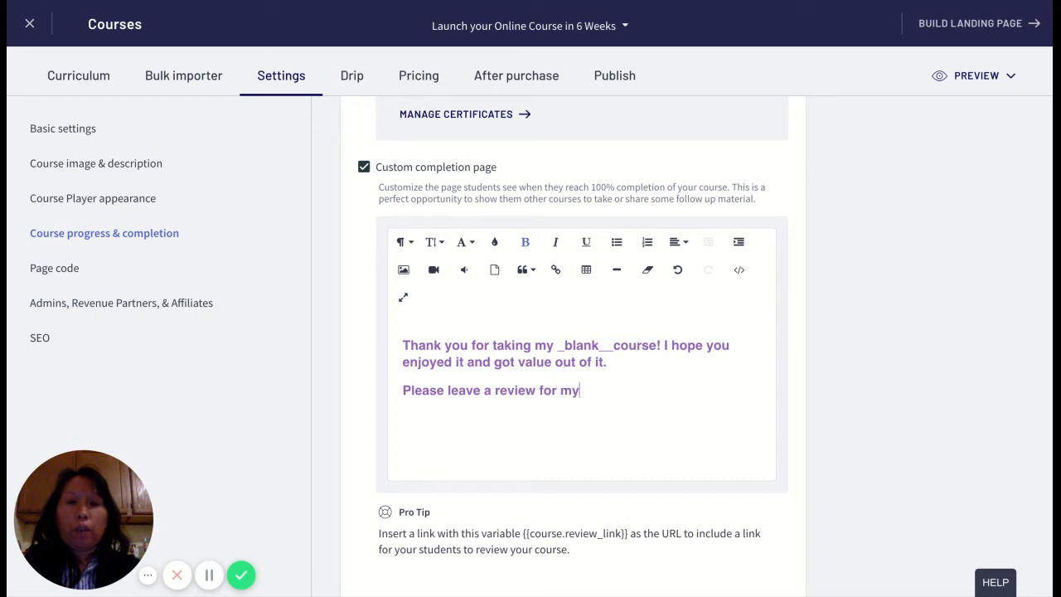
{"action": "type", "text": " course and let you"}
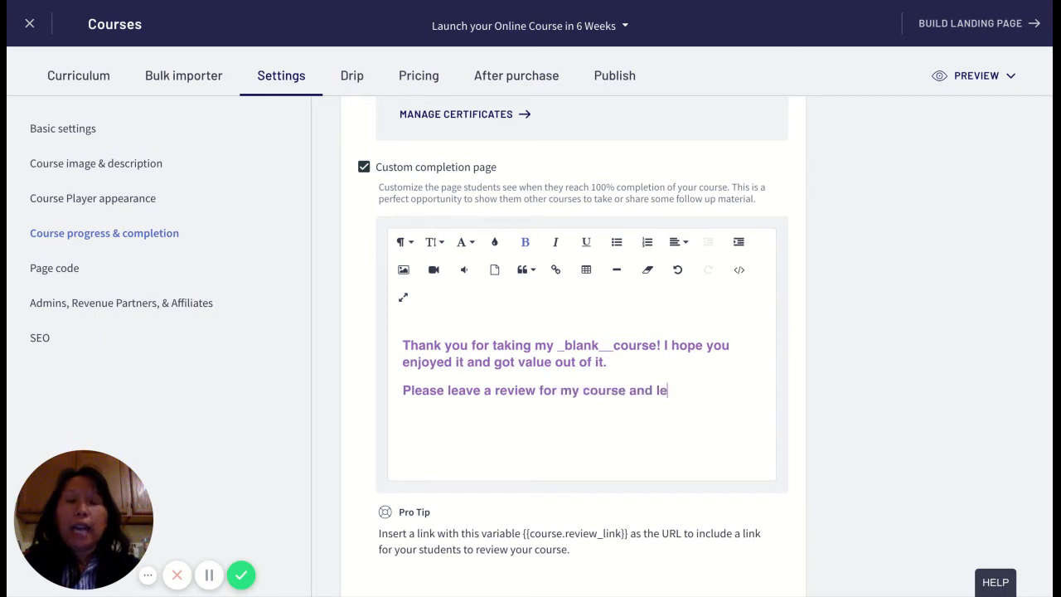
{"action": "key", "text": "BackSpace"}
{"action": "key", "text": "BackSpace"}
{"action": "key", "text": "BackSpace"}
{"action": "type", "text": "e"}
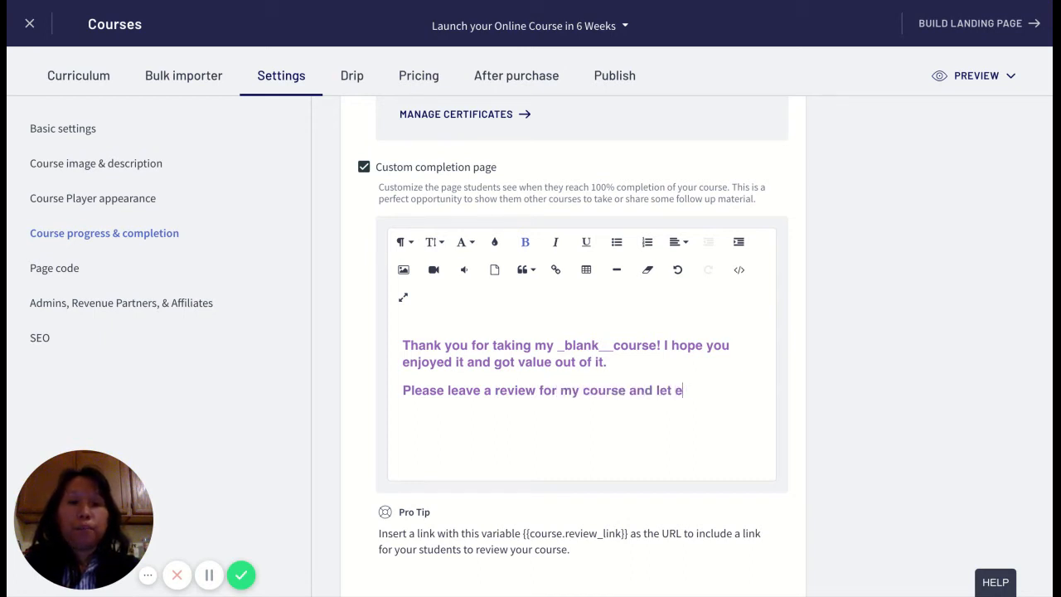
{"action": "key", "text": "BackSpace"}
{"action": "type", "text": "me know what you "}
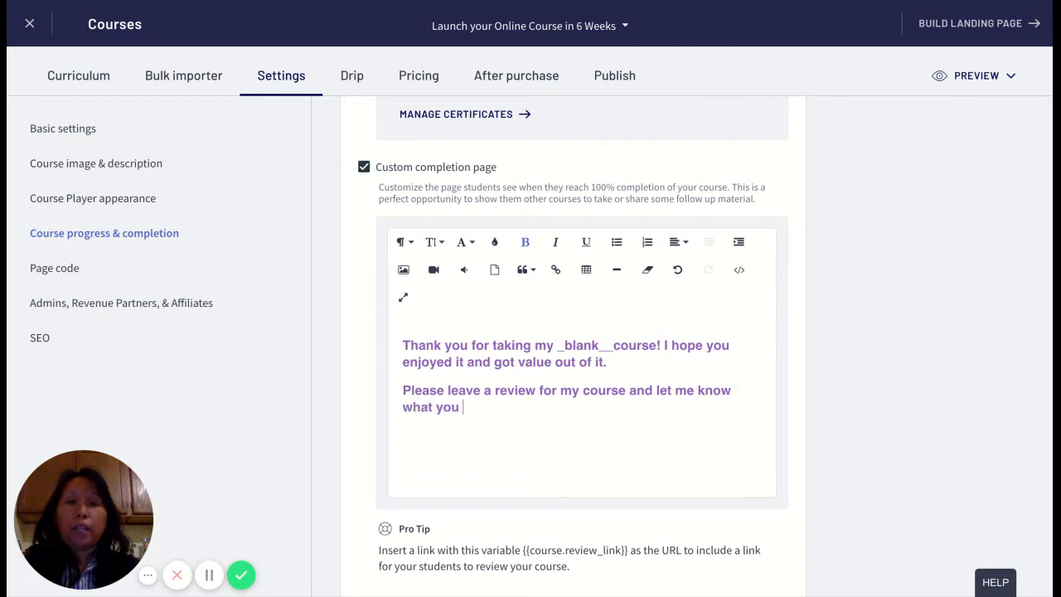
{"action": "type", "text": "thought."}
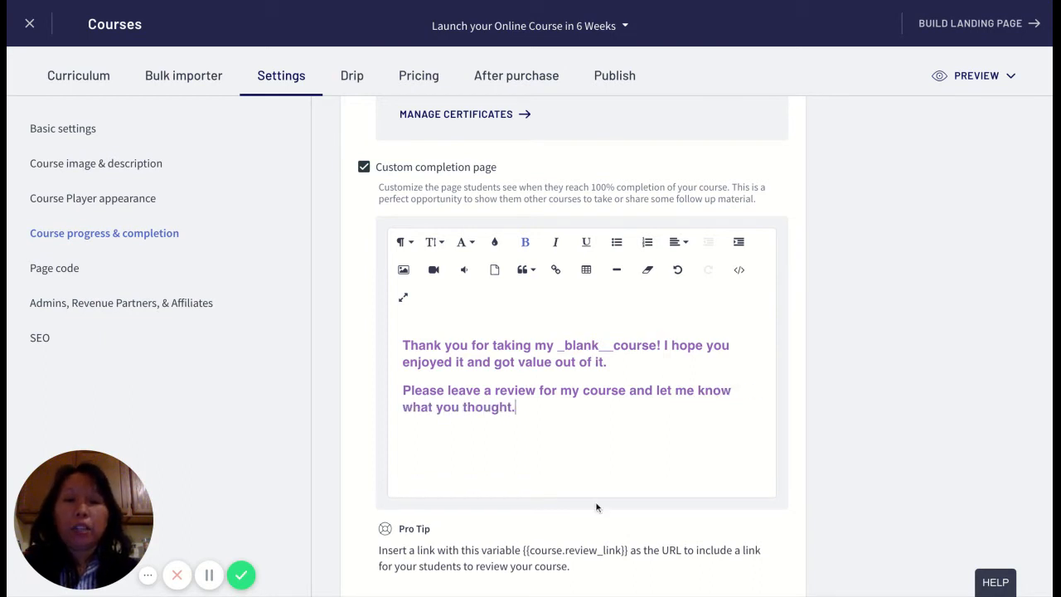
{"action": "scroll", "coordinate": [615, 518], "scroll_direction": "down", "scroll_amount": 1}
{"action": "left_click_drag", "start_coordinate": [630, 532], "coordinate": [522, 532]}
{"action": "key", "text": "ctrl+c"}
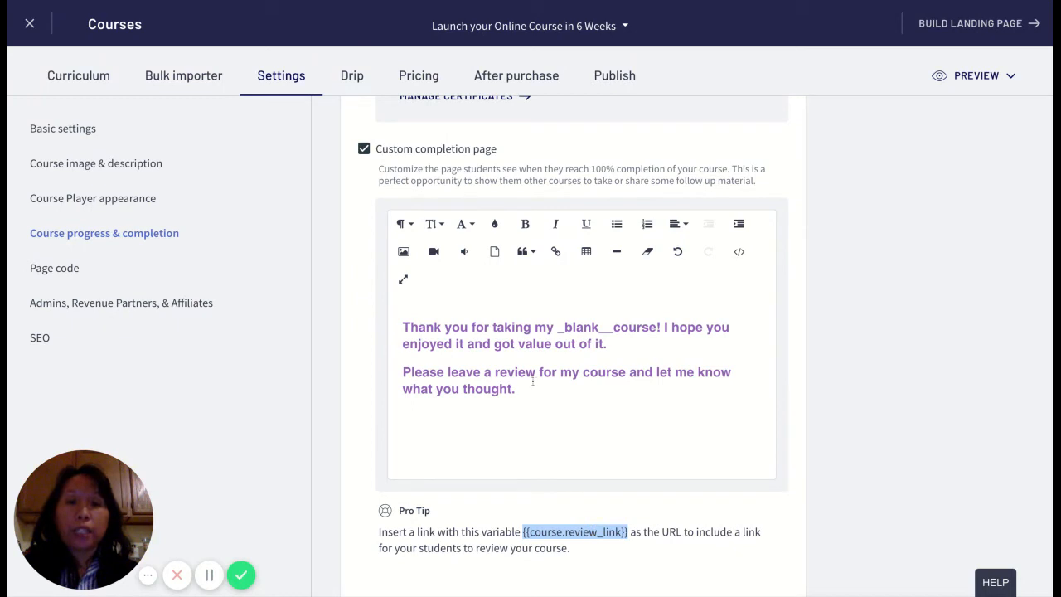
- Link the word 'review' to the pasted {{course.review_link}} variable
{"action": "left_click_drag", "start_coordinate": [538, 373], "coordinate": [495, 373]}
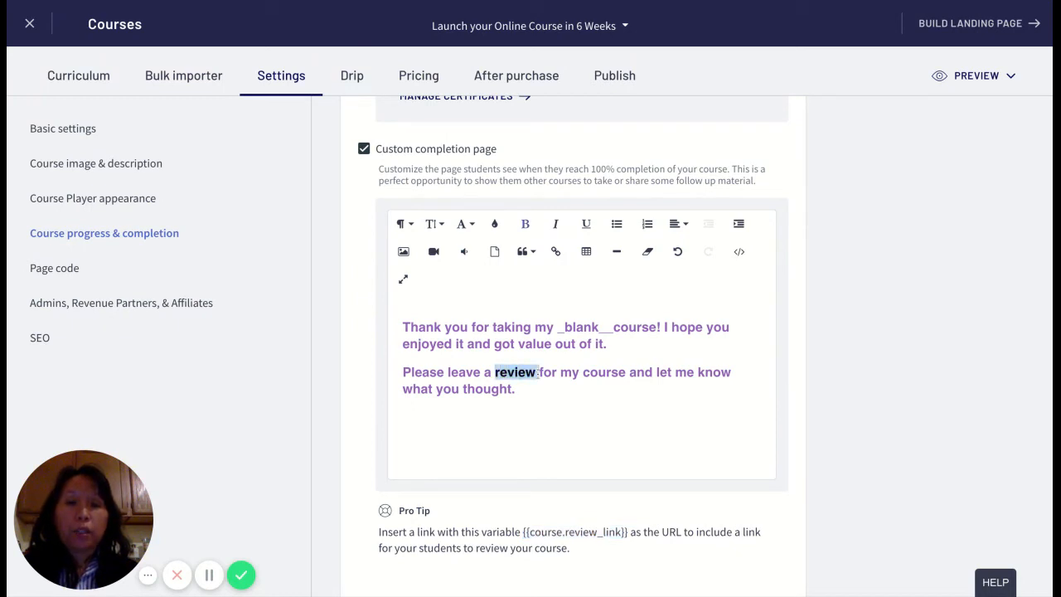
{"action": "left_click", "coordinate": [554, 252]}
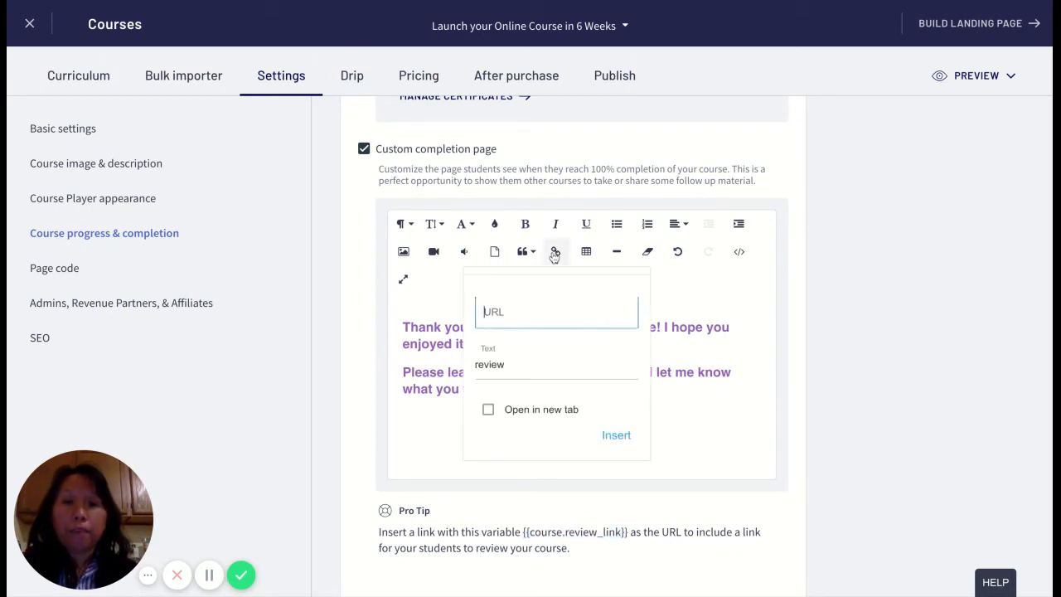
{"action": "key", "text": "ctrl+v"}
{"action": "left_click", "coordinate": [617, 435]}
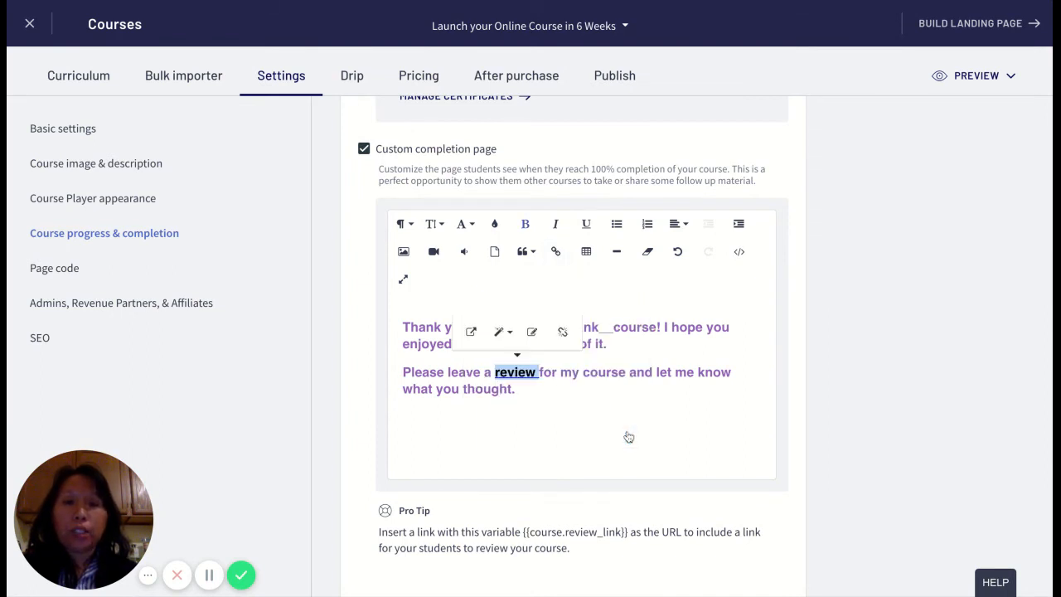
{"action": "left_click", "coordinate": [629, 437]}
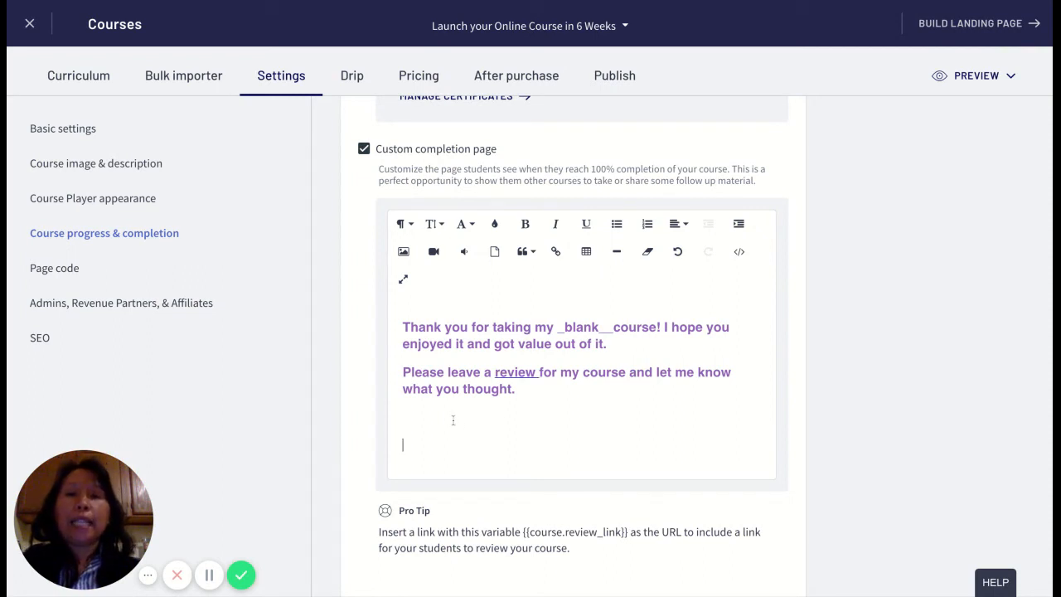
{"action": "left_click", "coordinate": [453, 421]}
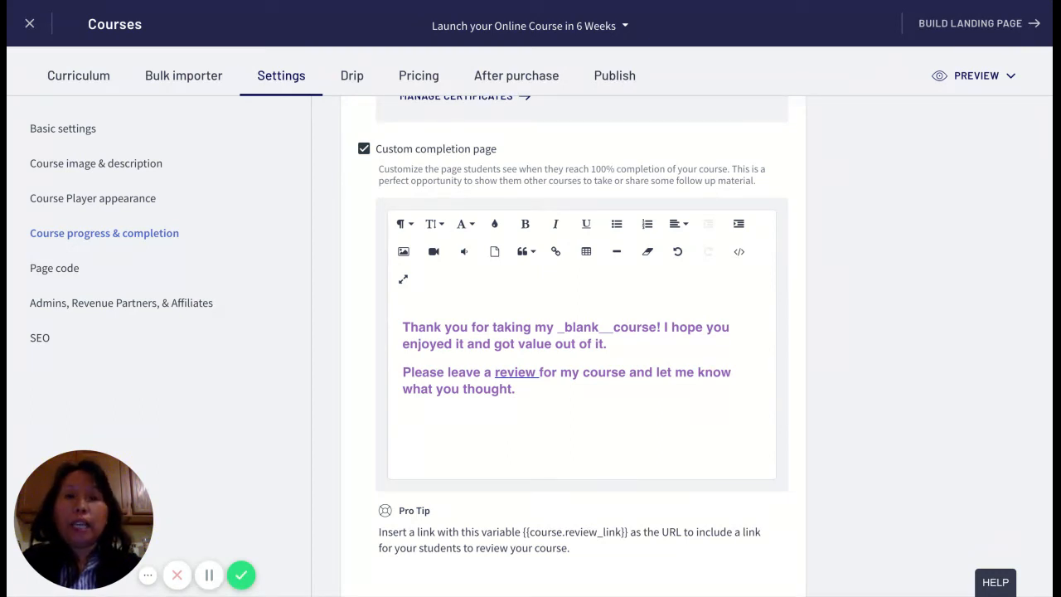
- Start a third paragraph: 'Check out my landing page for additional other course offerings, send me an email'
{"action": "type", "text": "Check out my "}
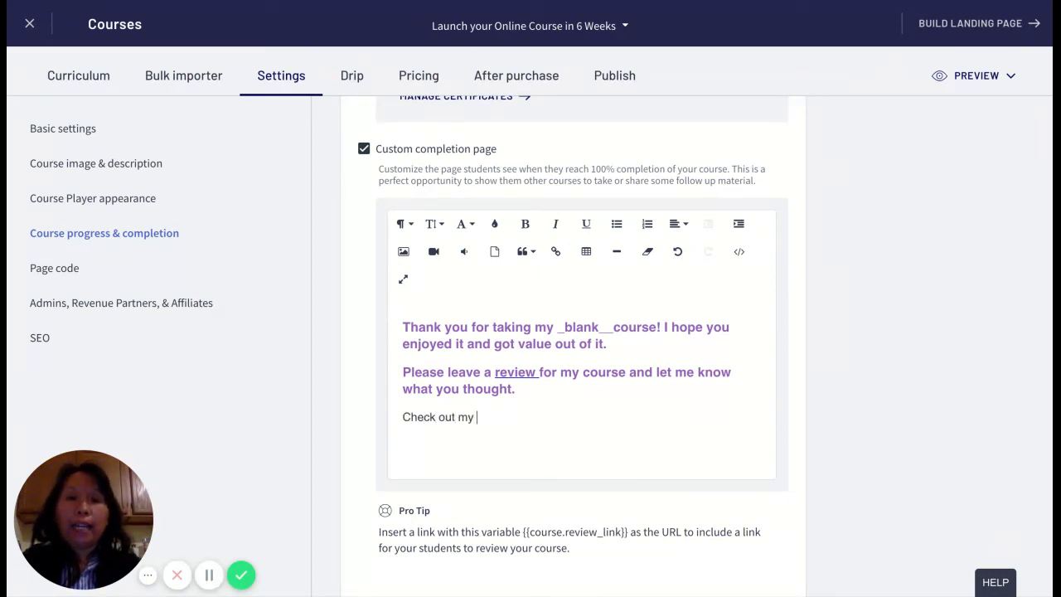
{"action": "type", "text": "oanding"}
{"action": "key", "text": "BackSpace"}
{"action": "key", "text": "BackSpace"}
{"action": "key", "text": "BackSpace"}
{"action": "key", "text": "BackSpace"}
{"action": "key", "text": "BackSpace"}
{"action": "key", "text": "BackSpace"}
{"action": "key", "text": "BackSpace"}
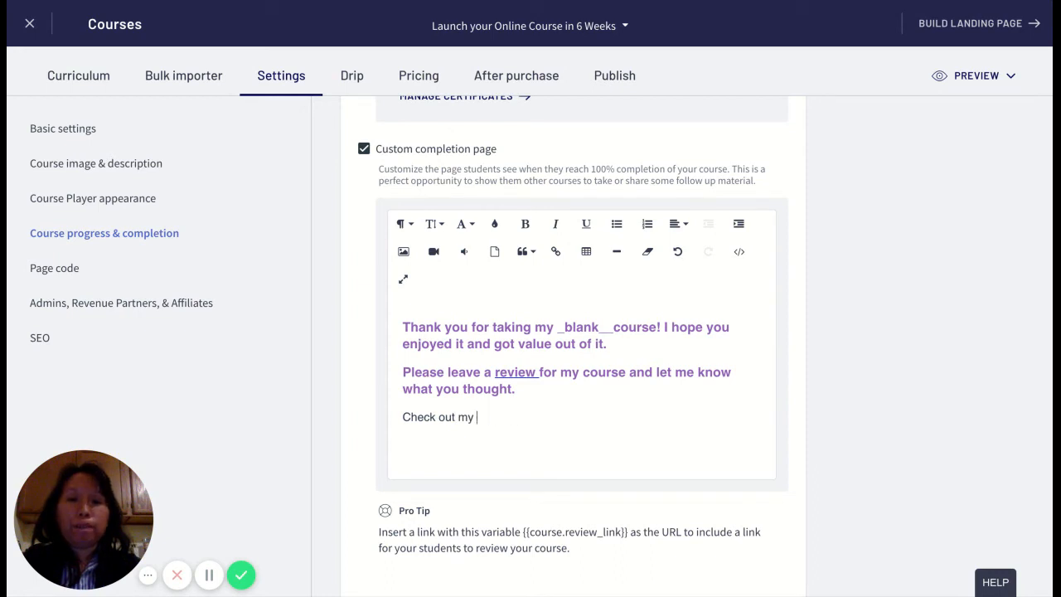
{"action": "type", "text": "landing pa"}
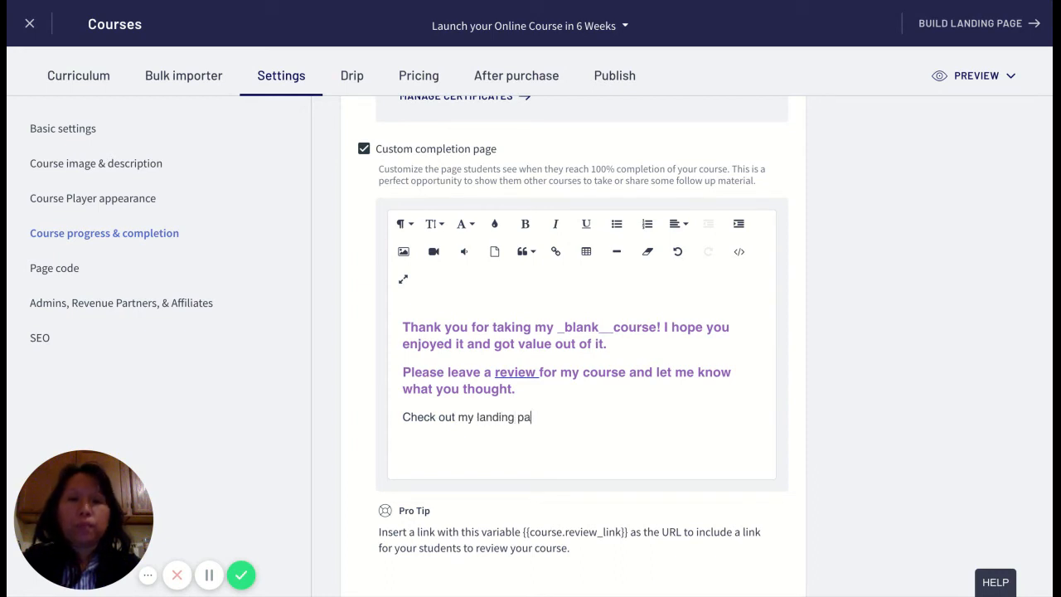
{"action": "type", "text": "ge for additiona"}
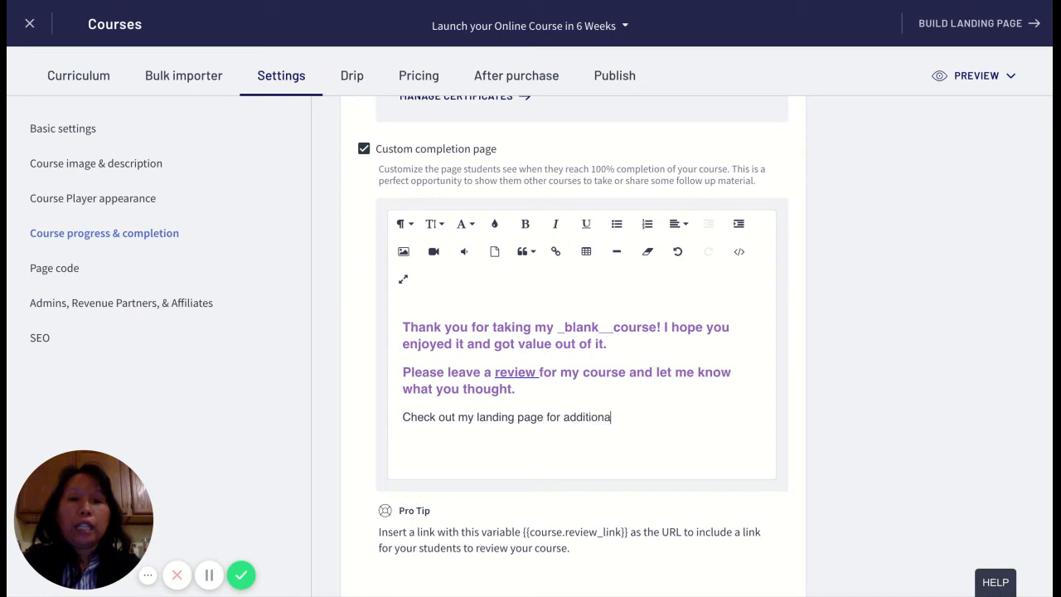
{"action": "type", "text": "l other cou"}
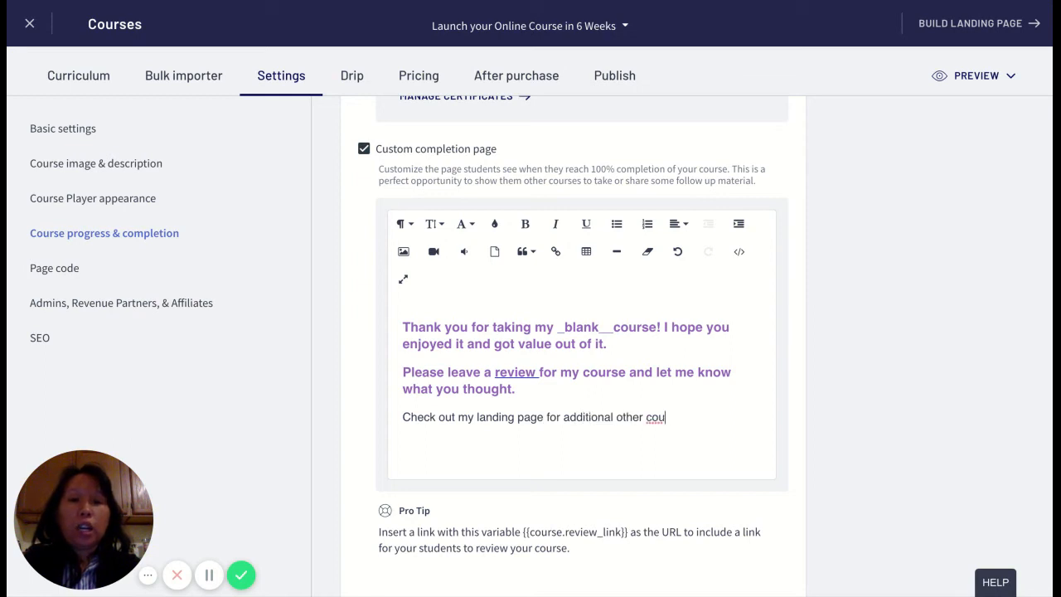
{"action": "type", "text": "rse offering"}
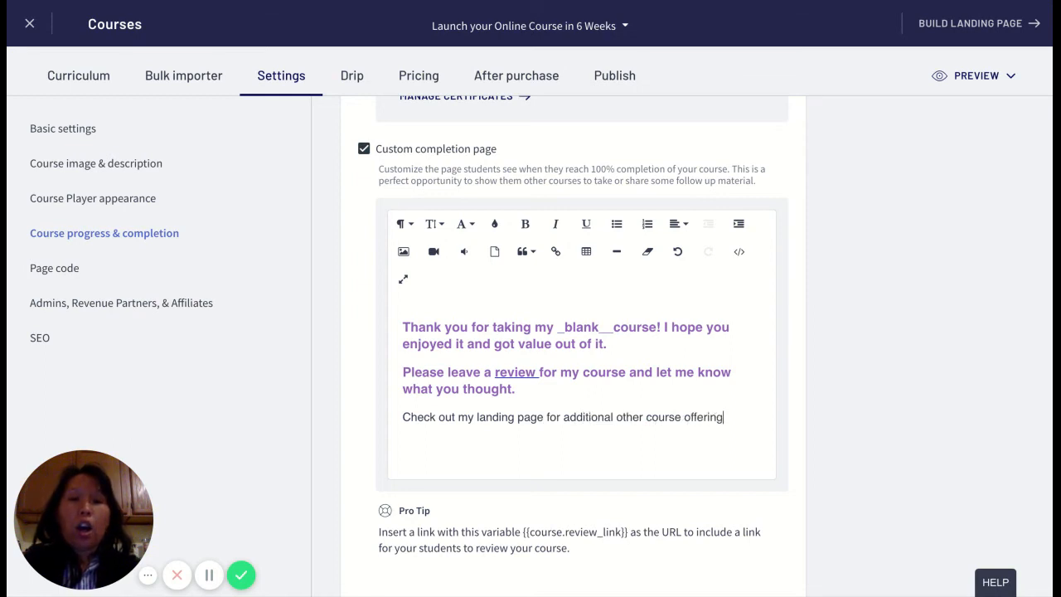
{"action": "type", "text": "s lea"}
{"action": "key", "text": "BackSpace"}
{"action": "type", "text": "leave"}
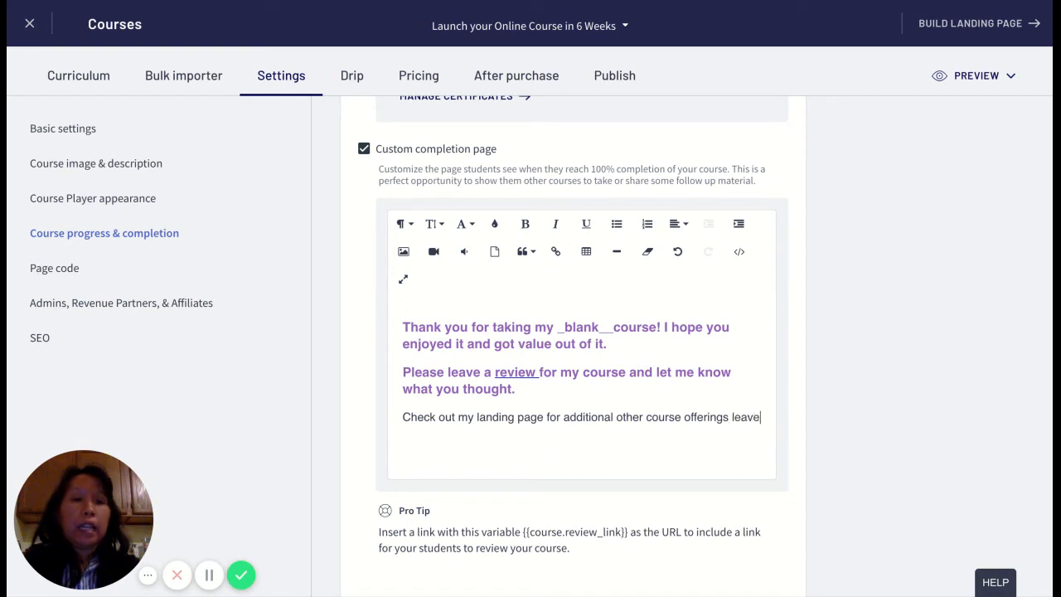
{"action": "key", "text": "BackSpace"}
{"action": "key", "text": "BackSpace"}
{"action": "key", "text": "BackSpace"}
{"action": "key", "text": "BackSpace"}
{"action": "key", "text": "BackSpace"}
{"action": "key", "text": "BackSpace"}
{"action": "key", "text": "BackSpace"}
{"action": "type", "text": "."}
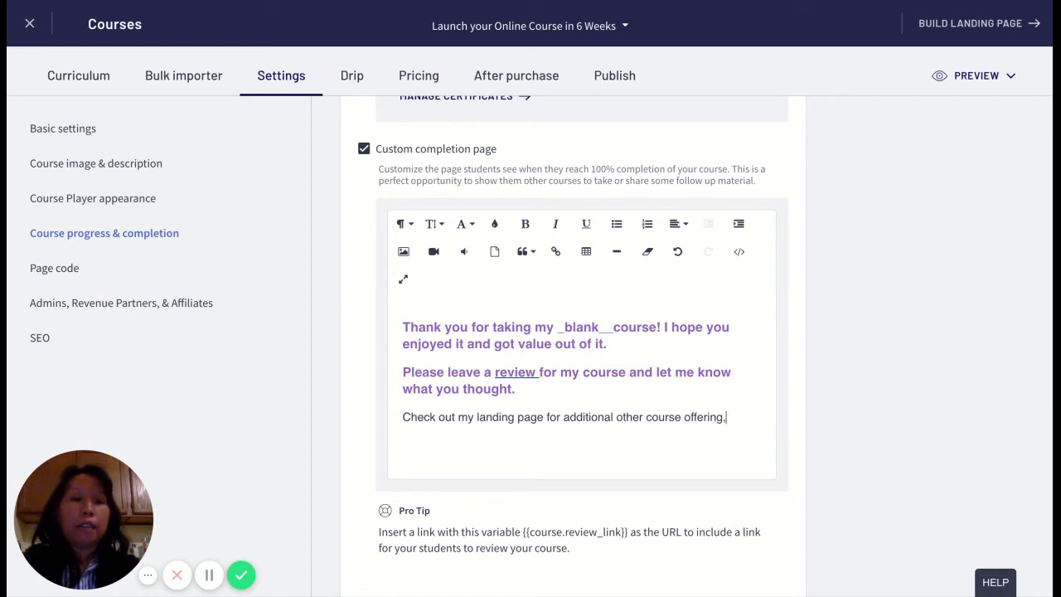
{"action": "key", "text": "BackSpace"}
{"action": "type", "text": "s, send me an e"}
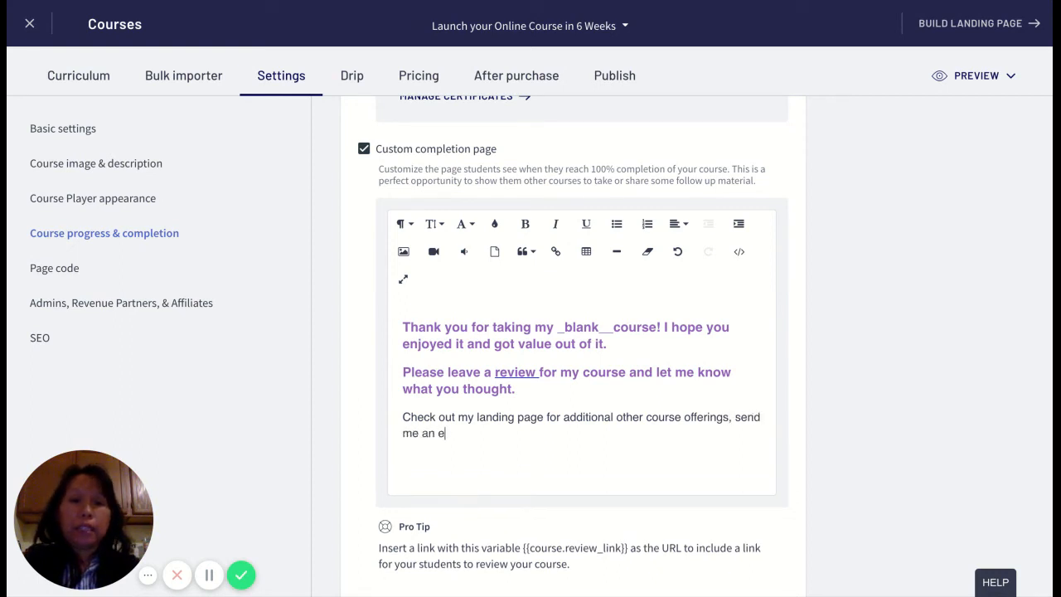
{"action": "type", "text": "mail"}
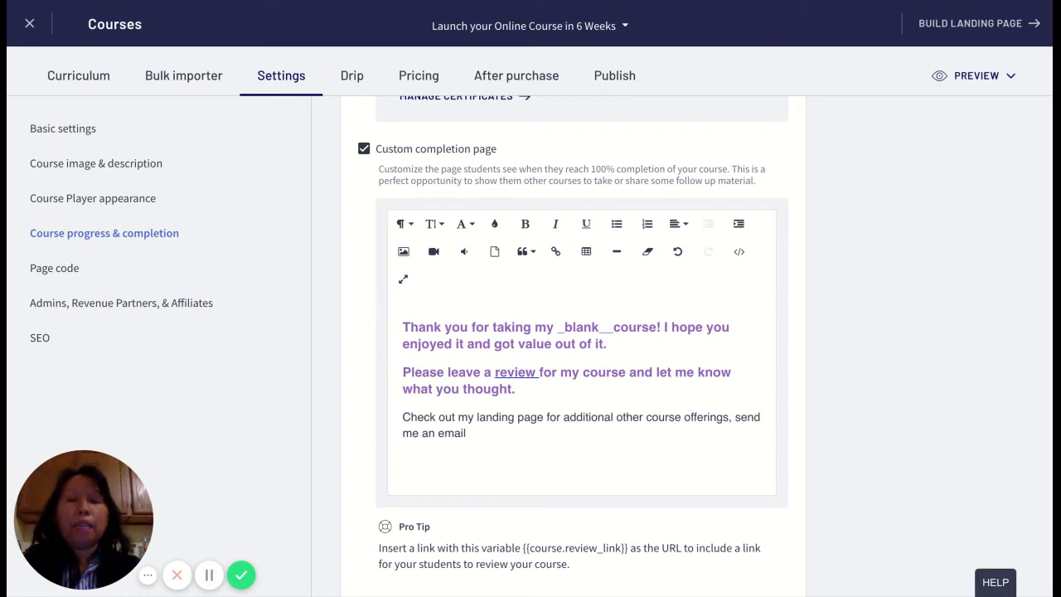
- Finish the paragraph with 'and join my free Facebook group if you haven't already.'
{"action": "type", "text": "and "}
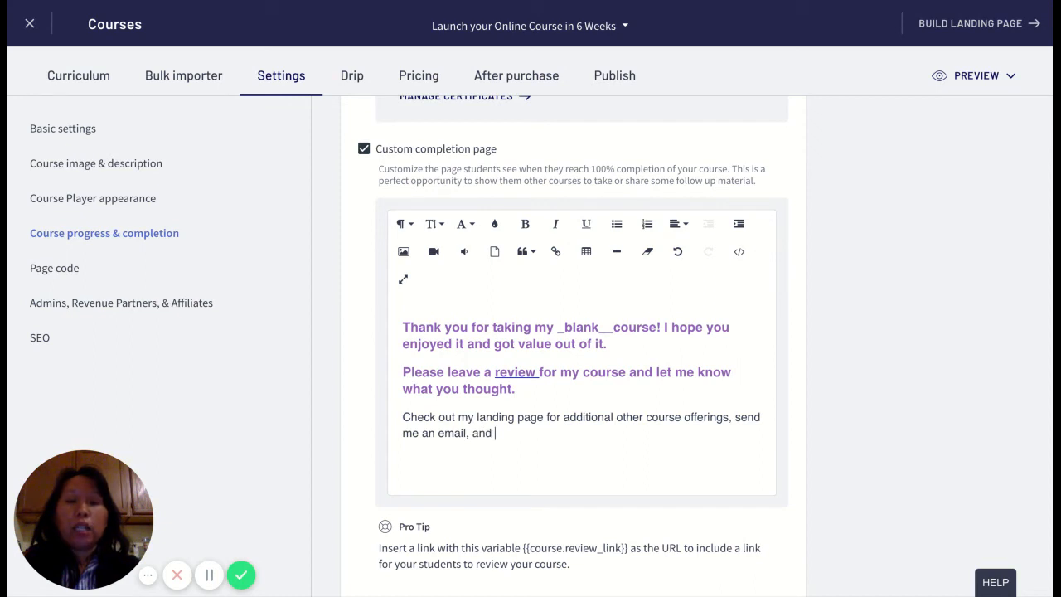
{"action": "type", "text": "join m"}
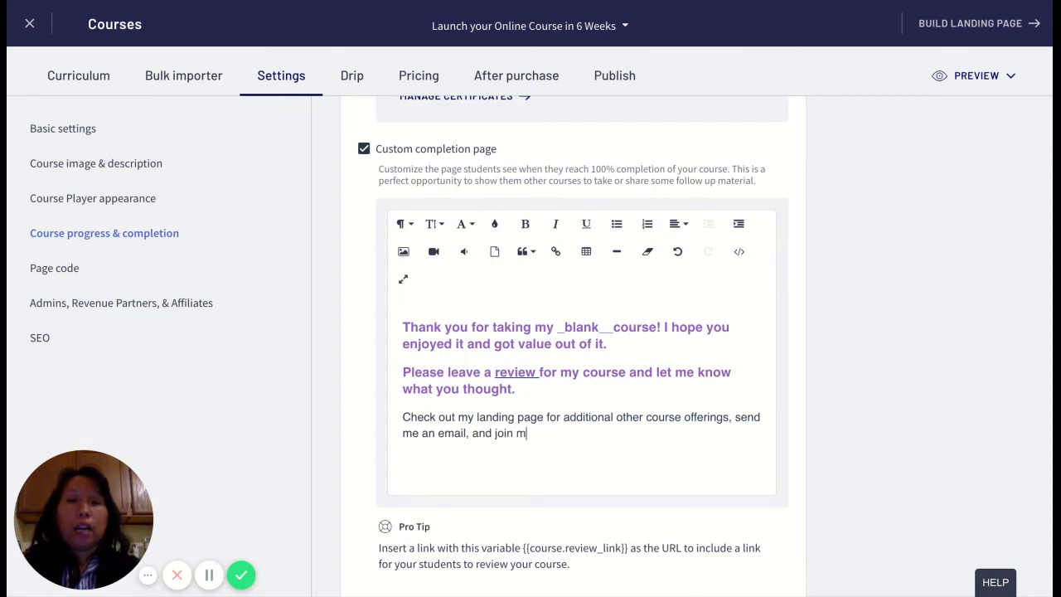
{"action": "type", "text": "y free "}
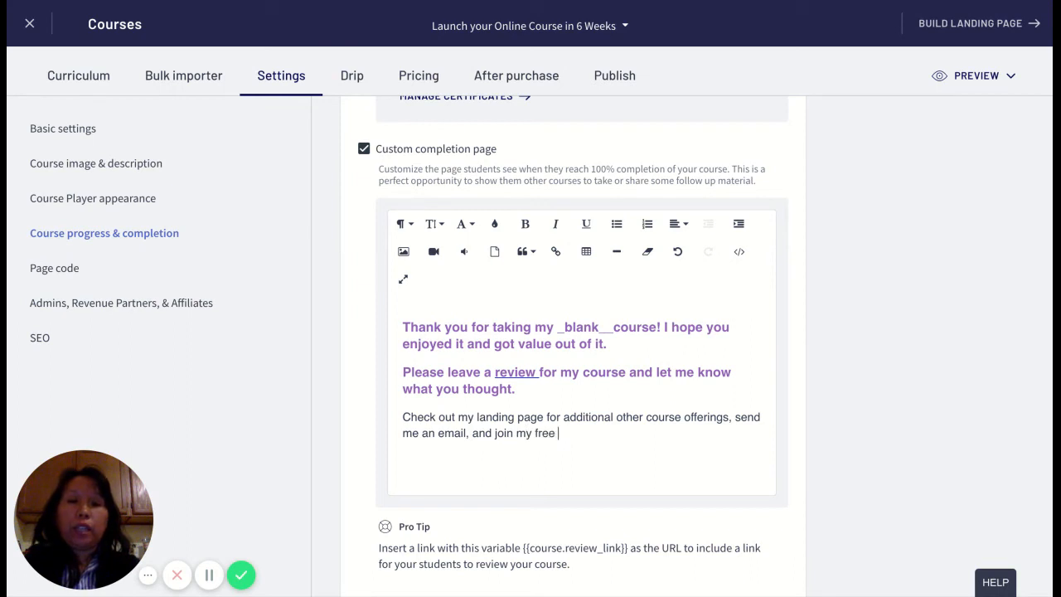
{"action": "type", "text": "Facebook group :)"}
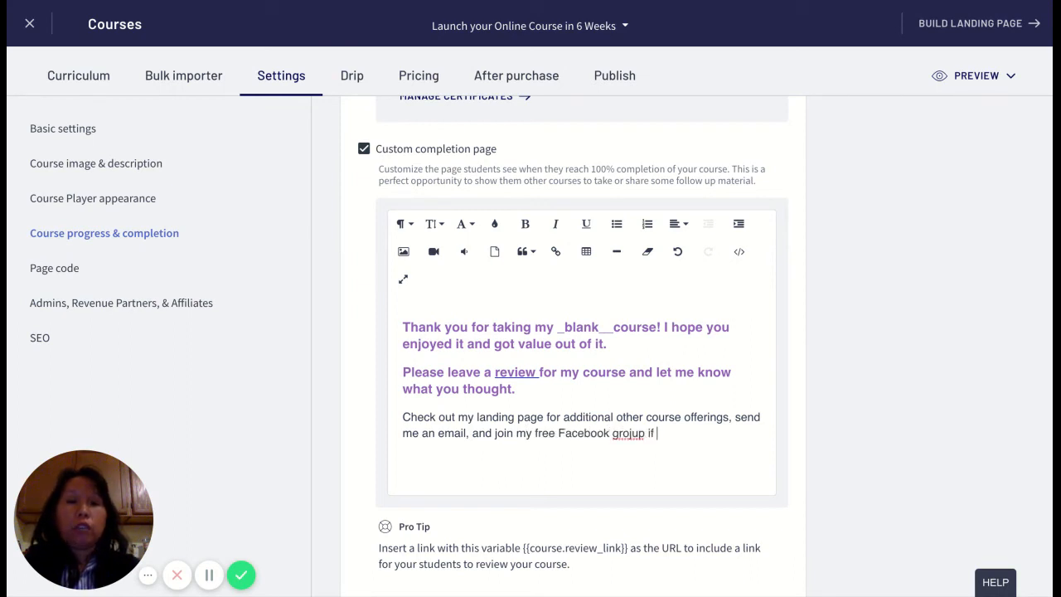
{"action": "key", "text": "BackSpace"}
{"action": "key", "text": "BackSpace"}
{"action": "key", "text": "BackSpace"}
{"action": "key", "text": "BackSpace"}
{"action": "key", "text": "BackSpace"}
{"action": "type", "text": "oup if yo"}
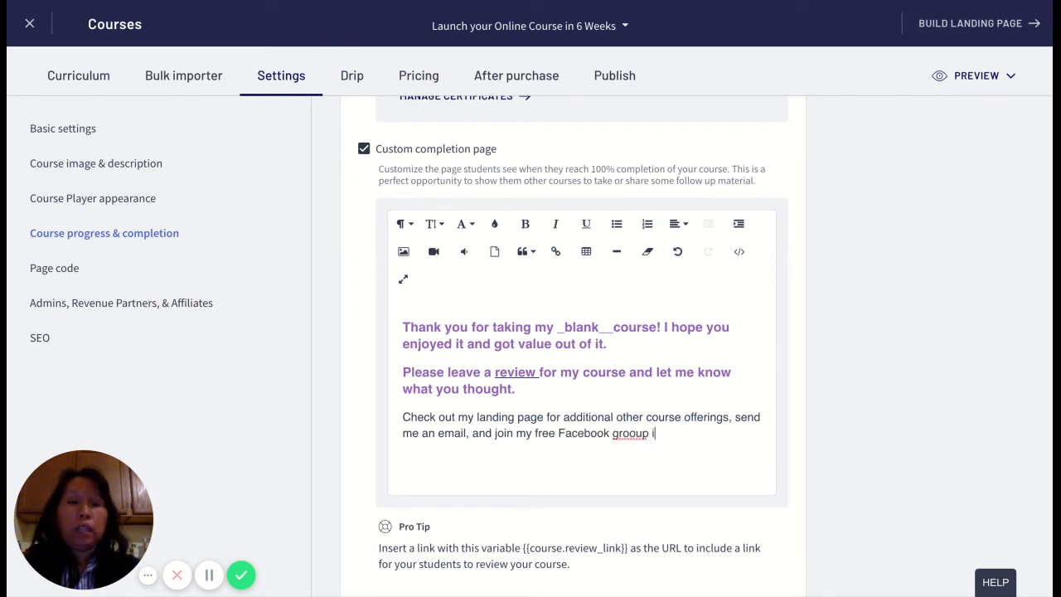
{"action": "key", "text": "BackSpace"}
{"action": "key", "text": "BackSpace"}
{"action": "key", "text": "BackSpace"}
{"action": "key", "text": "BackSpace"}
{"action": "key", "text": "BackSpace"}
{"action": "key", "text": "BackSpace"}
{"action": "key", "text": "BackSpace"}
{"action": "key", "text": "BackSpace"}
{"action": "key", "text": "BackSpace"}
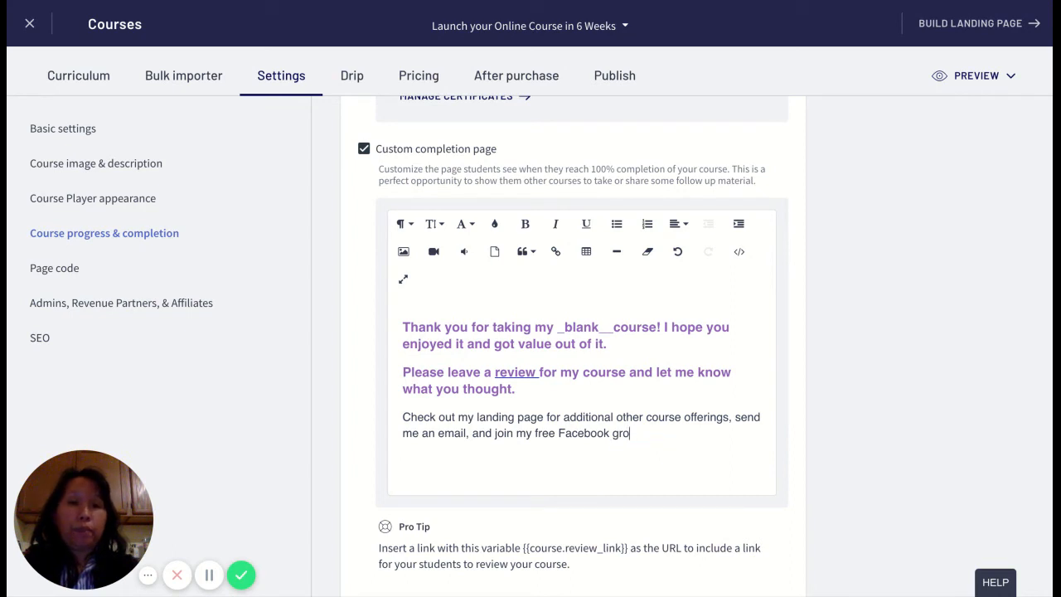
{"action": "type", "text": "up if you haven't already."}
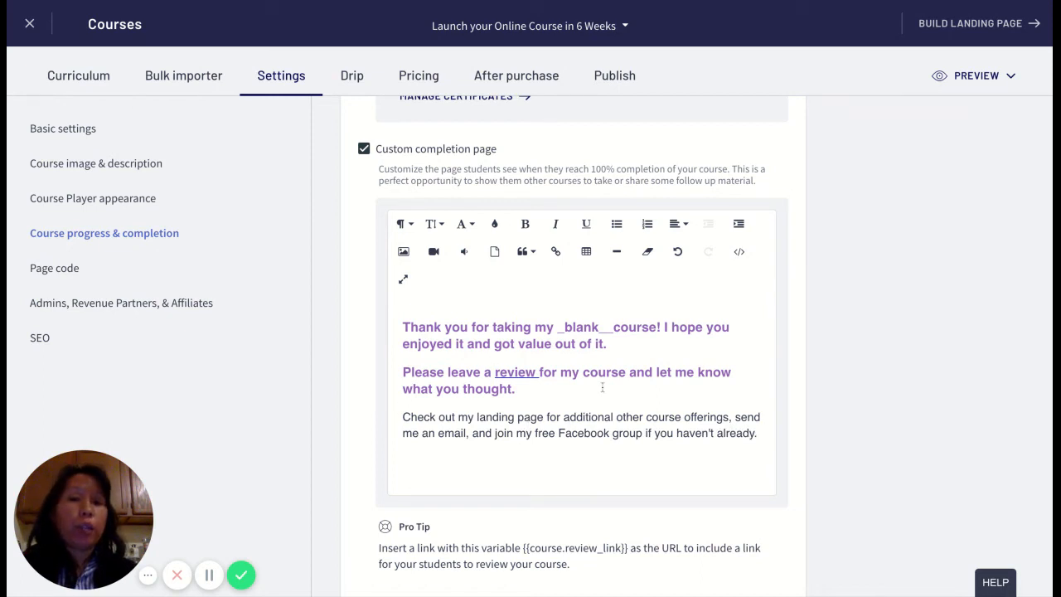
- Link 'landing page' to engineeringcreatively.thinkific.com
{"action": "left_click_drag", "start_coordinate": [477, 417], "coordinate": [544, 418]}
{"action": "left_click", "coordinate": [555, 251]}
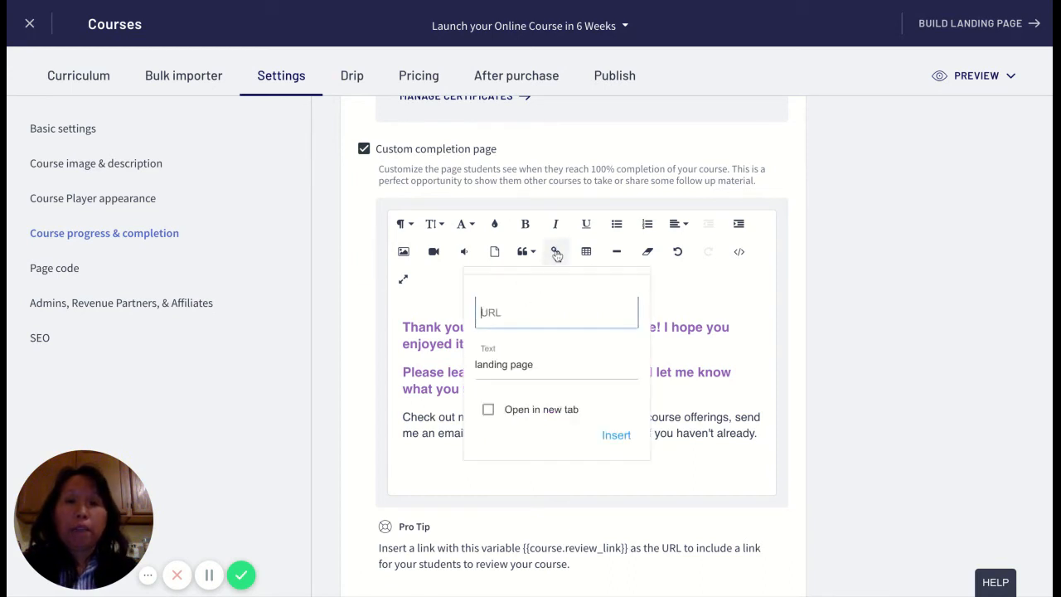
{"action": "type", "text": "engineering rea"}
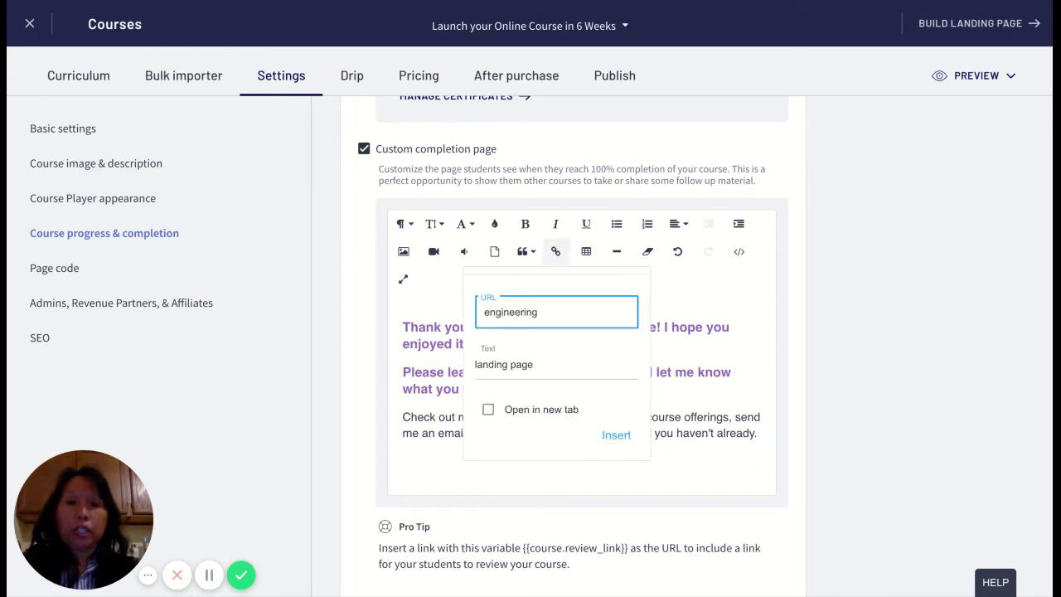
{"action": "key", "text": "BackSpace"}
{"action": "key", "text": "BackSpace"}
{"action": "key", "text": "BackSpace"}
{"action": "key", "text": "BackSpace"}
{"action": "type", "text": "created"}
{"action": "key", "text": "BackSpace"}
{"action": "key", "text": "BackSpace"}
{"action": "type", "text": "ively.thi"}
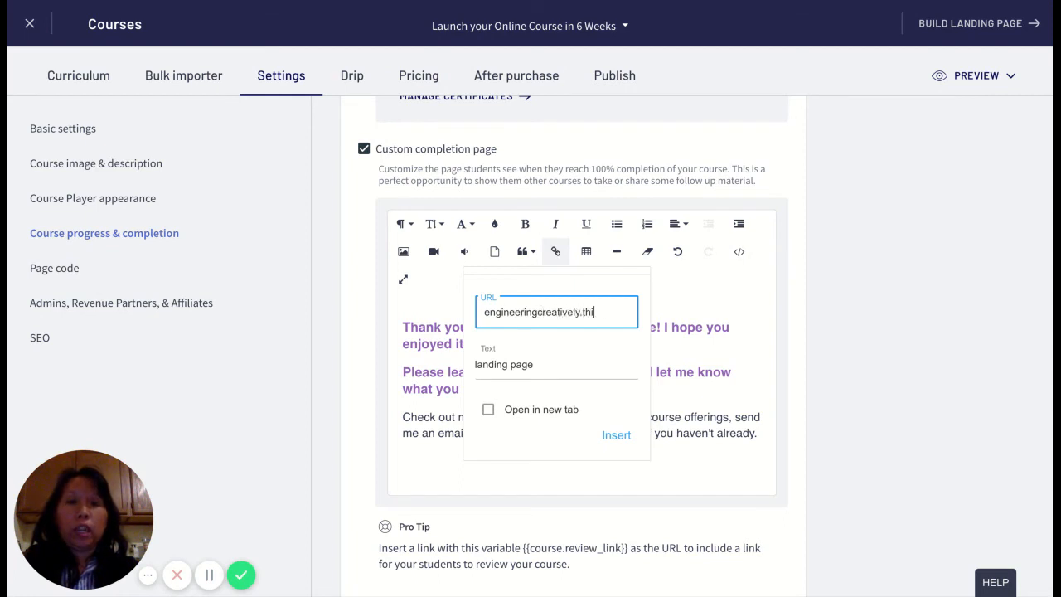
{"action": "type", "text": "nkific.com"}
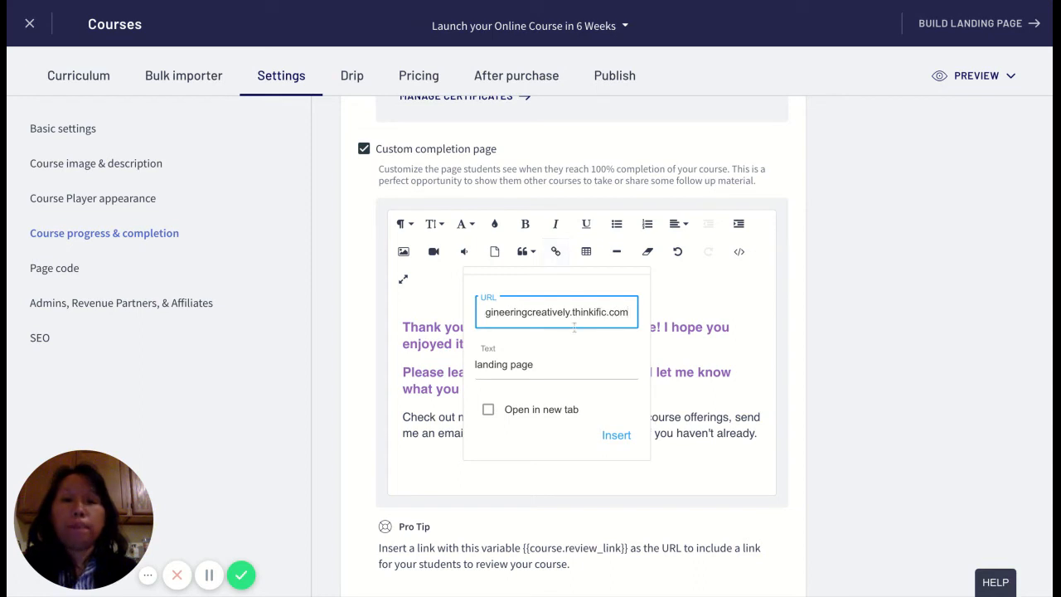
{"action": "left_click", "coordinate": [616, 436]}
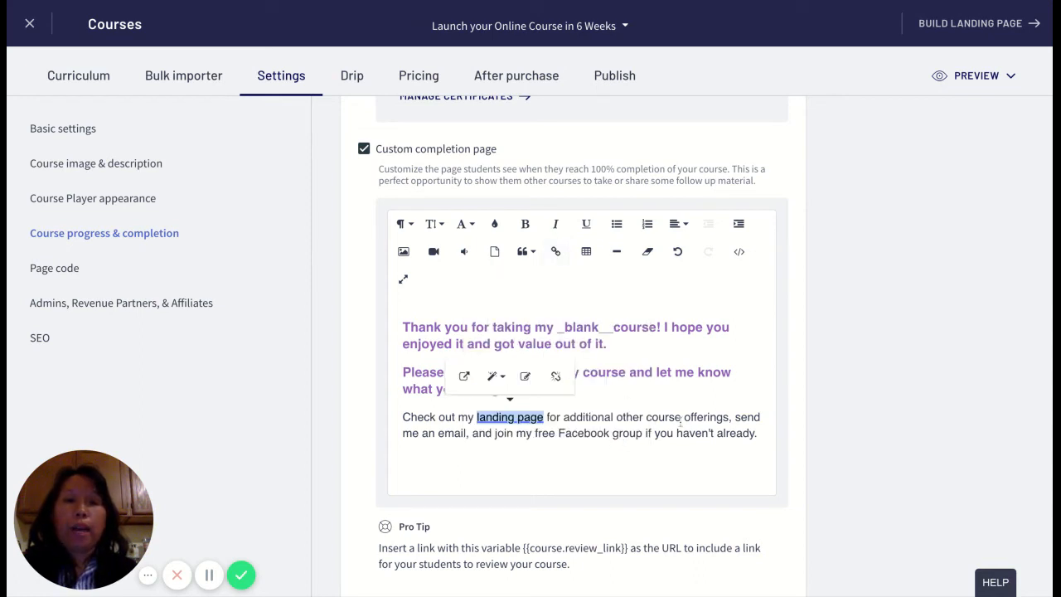
- Link the word 'email' to the instructor's email address
{"action": "left_click", "coordinate": [467, 433]}
{"action": "double_click", "coordinate": [466, 434]}
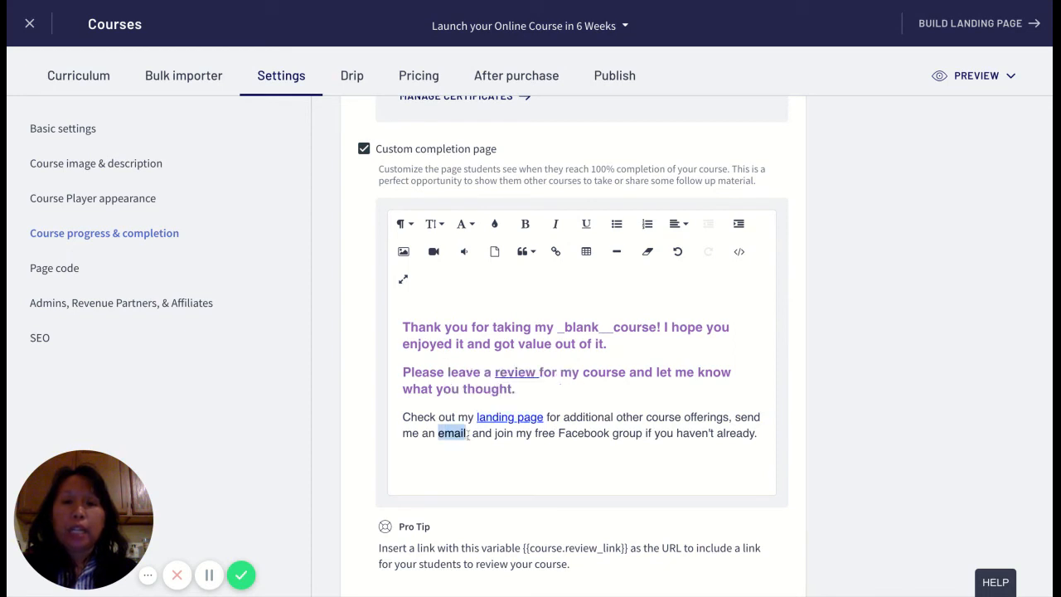
{"action": "left_click", "coordinate": [553, 253]}
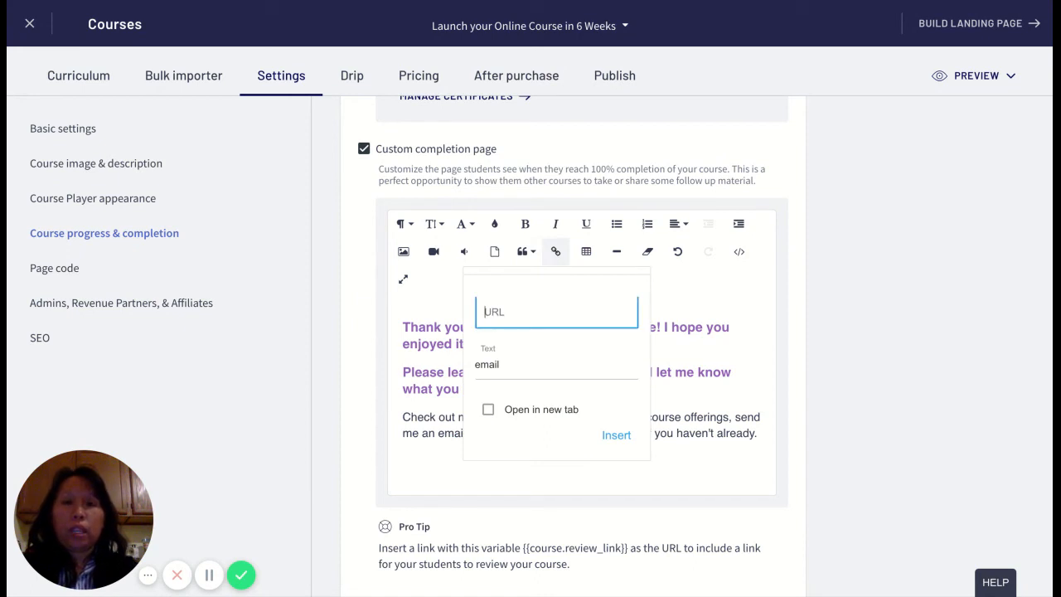
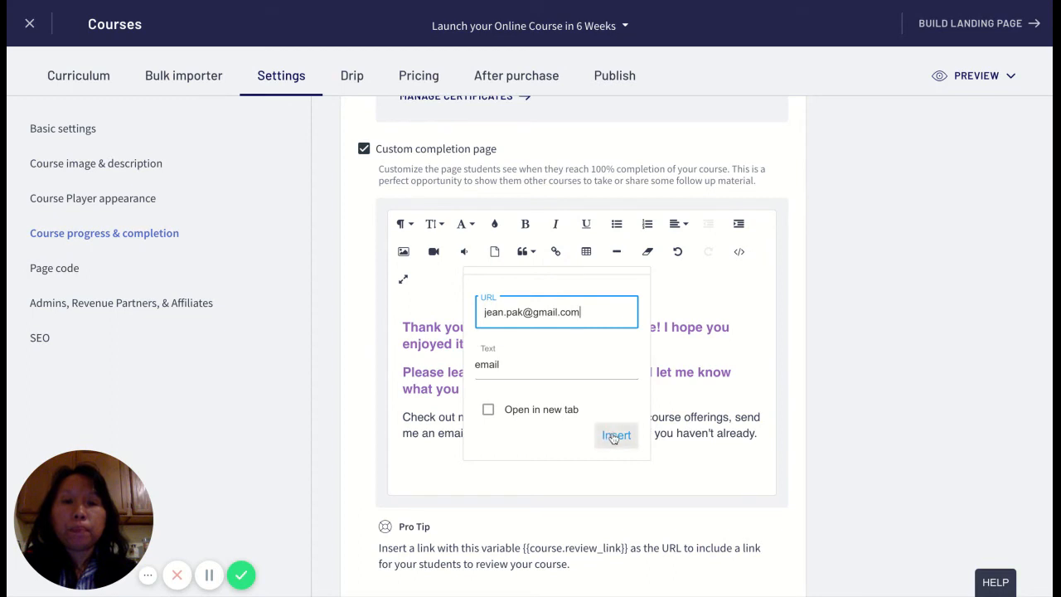
{"action": "left_click", "coordinate": [614, 436]}
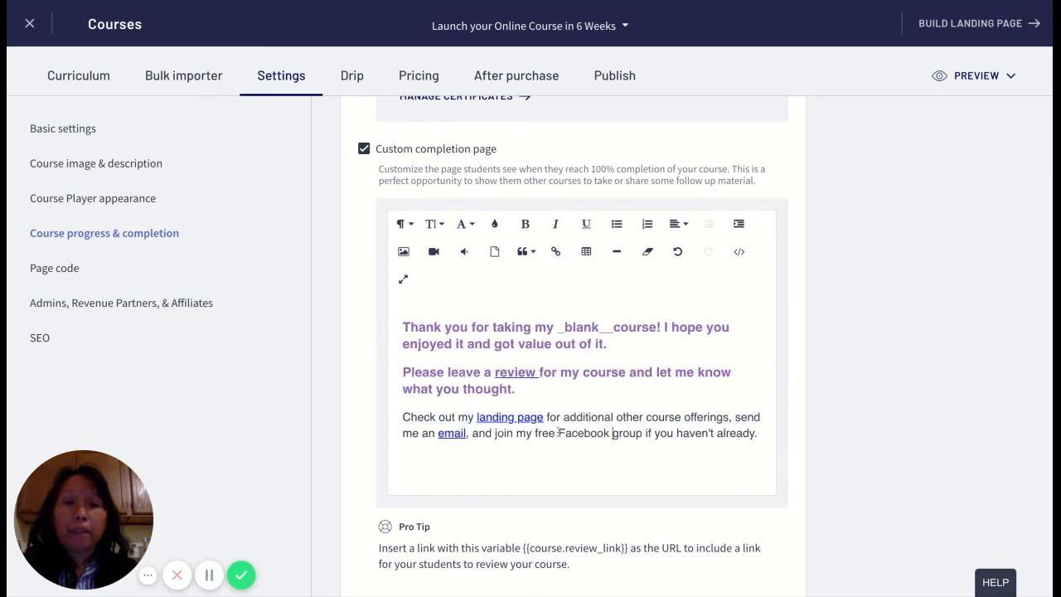
- Link 'Facebook group' to facebook.com
{"action": "left_click_drag", "start_coordinate": [558, 432], "coordinate": [643, 432]}
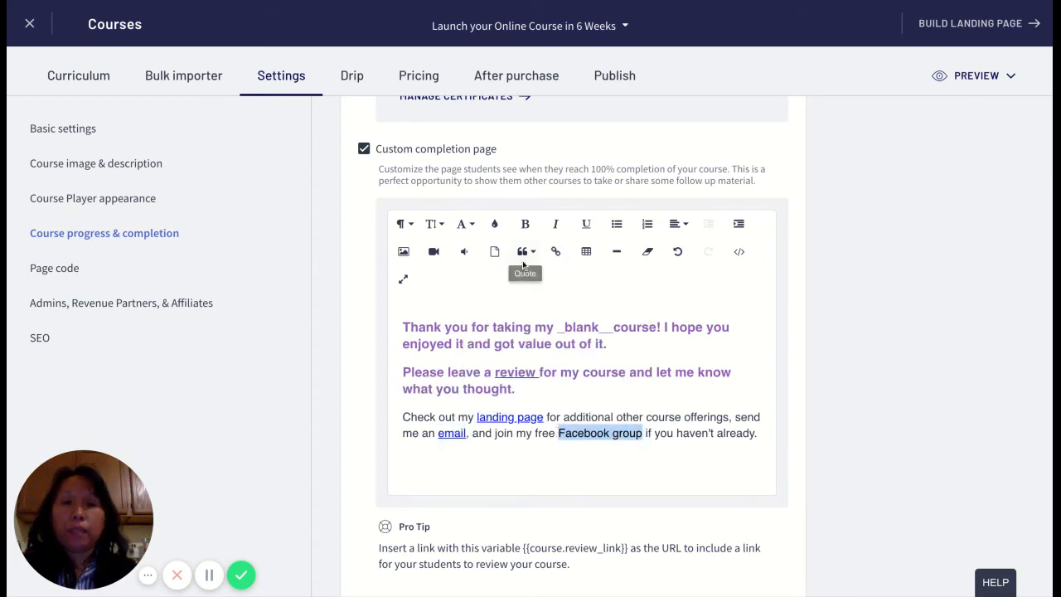
{"action": "left_click", "coordinate": [553, 256]}
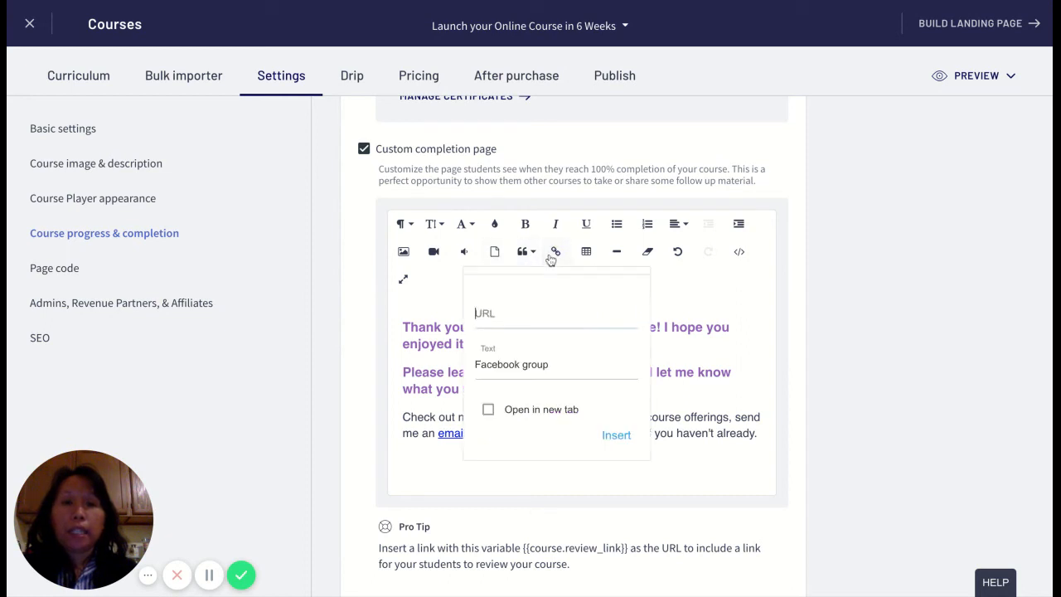
{"action": "type", "text": "faceboko."}
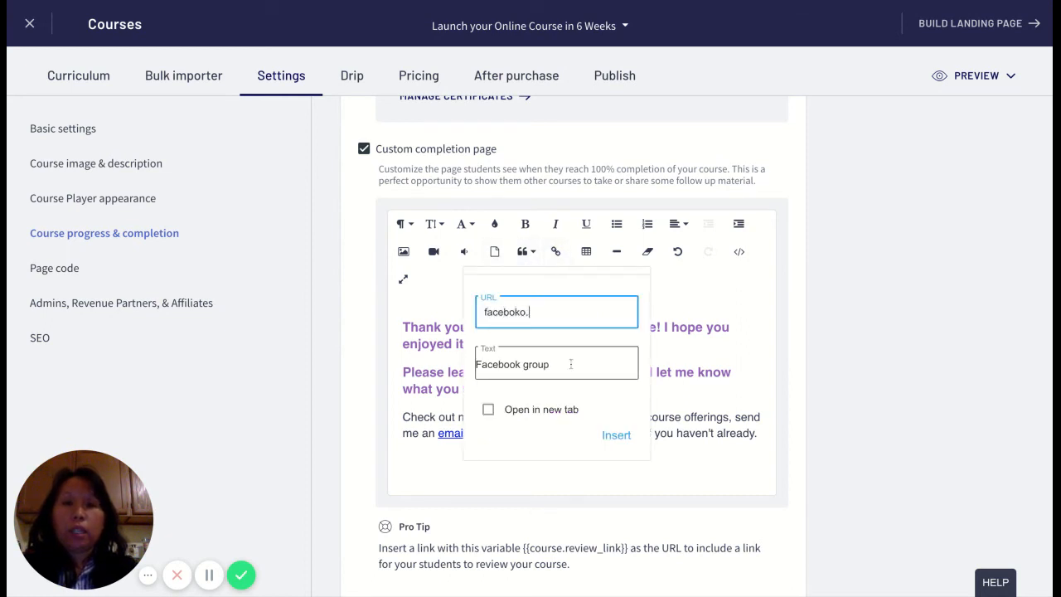
{"action": "key", "text": "BackSpace"}
{"action": "key", "text": "BackSpace"}
{"action": "key", "text": "BackSpace"}
{"action": "type", "text": "ok.com"}
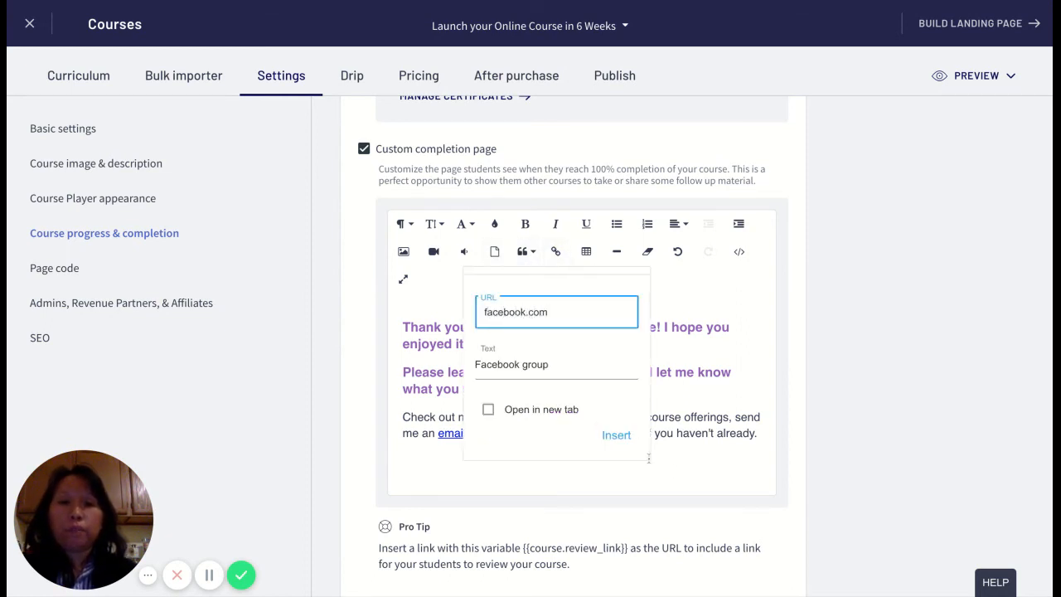
{"action": "left_click", "coordinate": [616, 435]}
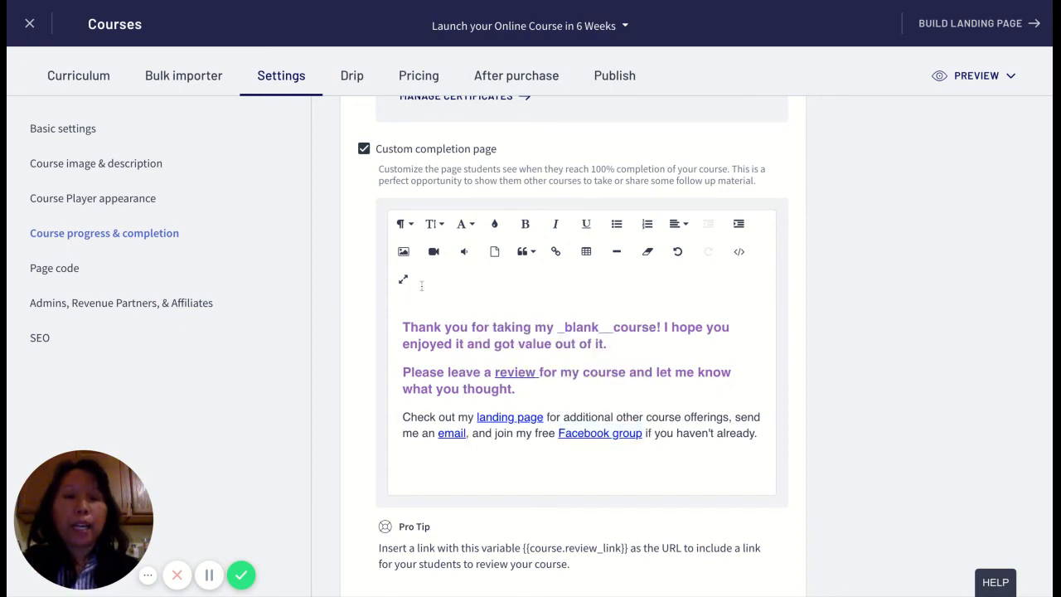
- Make the three paragraphs an ordered list, delete the empty fourth item, and select the third item's text
{"action": "left_click_drag", "start_coordinate": [401, 318], "coordinate": [755, 432]}
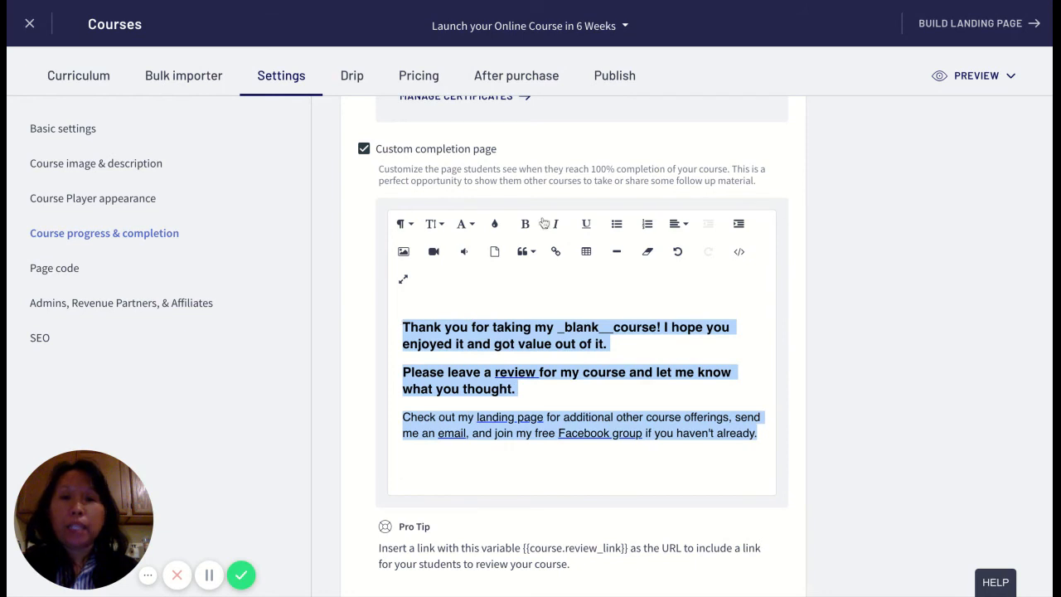
{"action": "left_click", "coordinate": [644, 226]}
{"action": "left_click", "coordinate": [491, 440]}
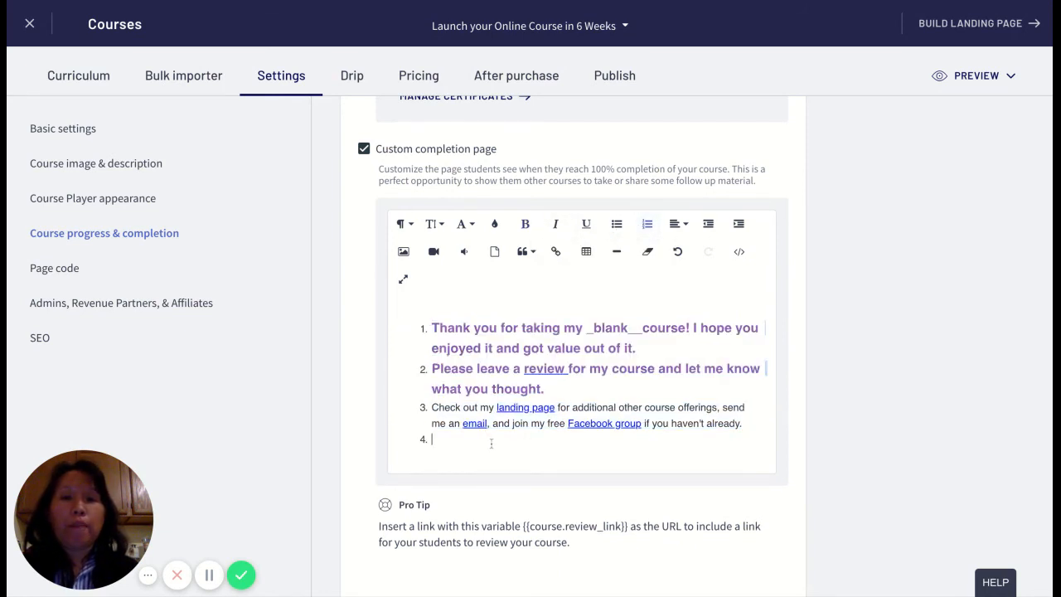
{"action": "key", "text": "BackSpace"}
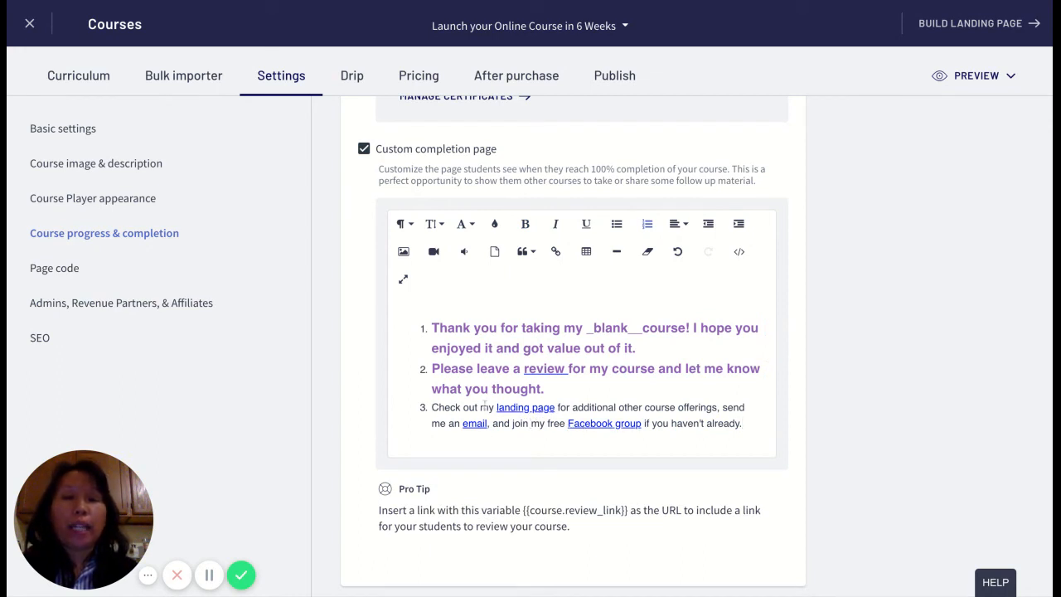
{"action": "left_click_drag", "start_coordinate": [437, 407], "coordinate": [718, 424]}
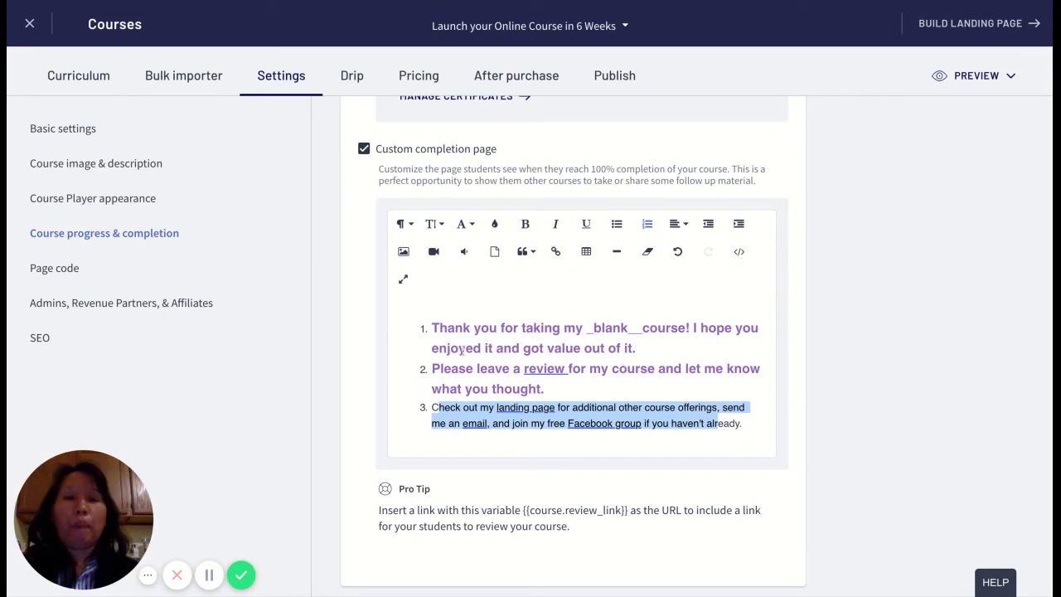
{"action": "left_click_drag", "start_coordinate": [433, 329], "coordinate": [669, 329]}
{"action": "left_click", "coordinate": [657, 348]}
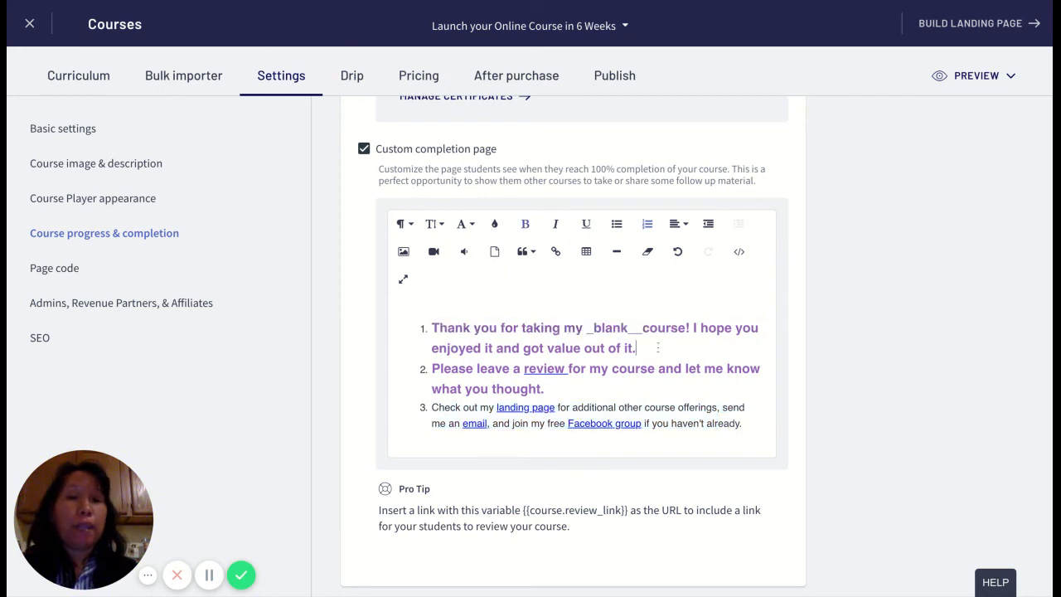
{"action": "triple_click", "coordinate": [652, 349]}
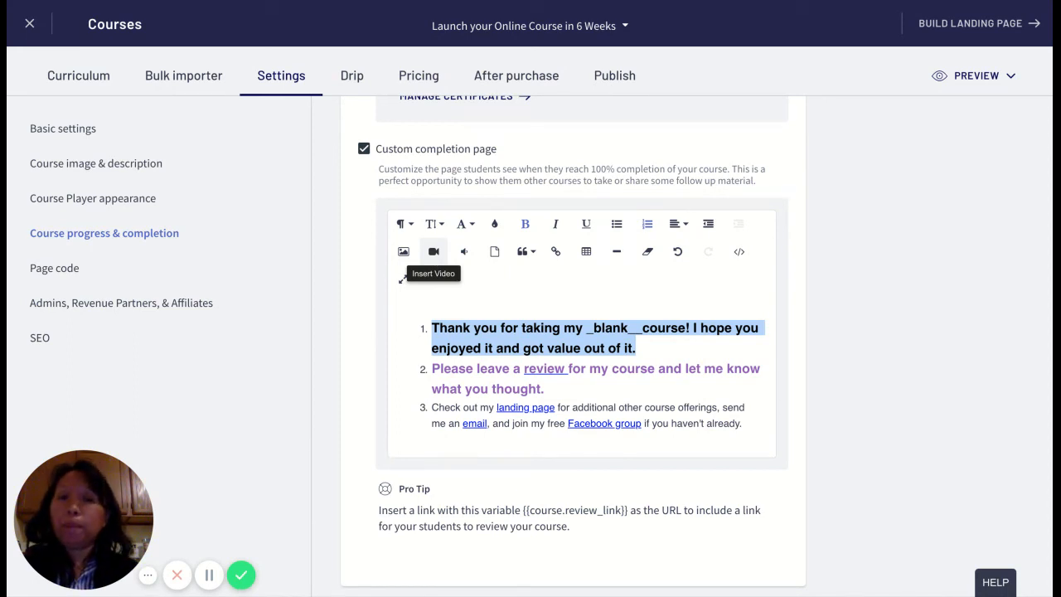
{"action": "mouse_move", "coordinate": [566, 391]}
{"action": "left_mouse_down"}
{"action": "mouse_move", "coordinate": [440, 387]}
{"action": "mouse_move", "coordinate": [431, 369]}
{"action": "left_mouse_up"}
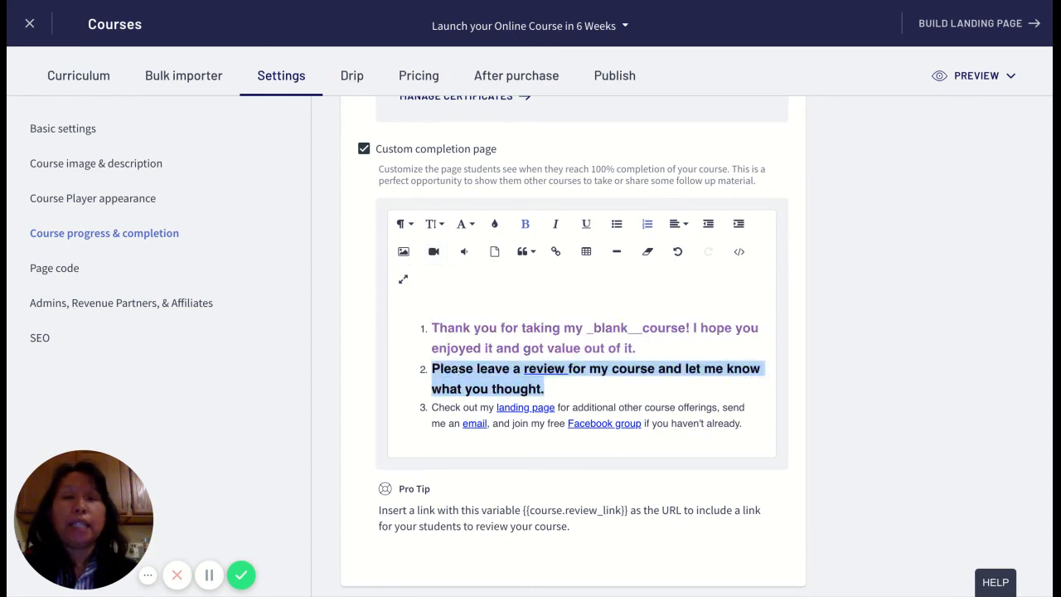
{"action": "left_click", "coordinate": [455, 369]}
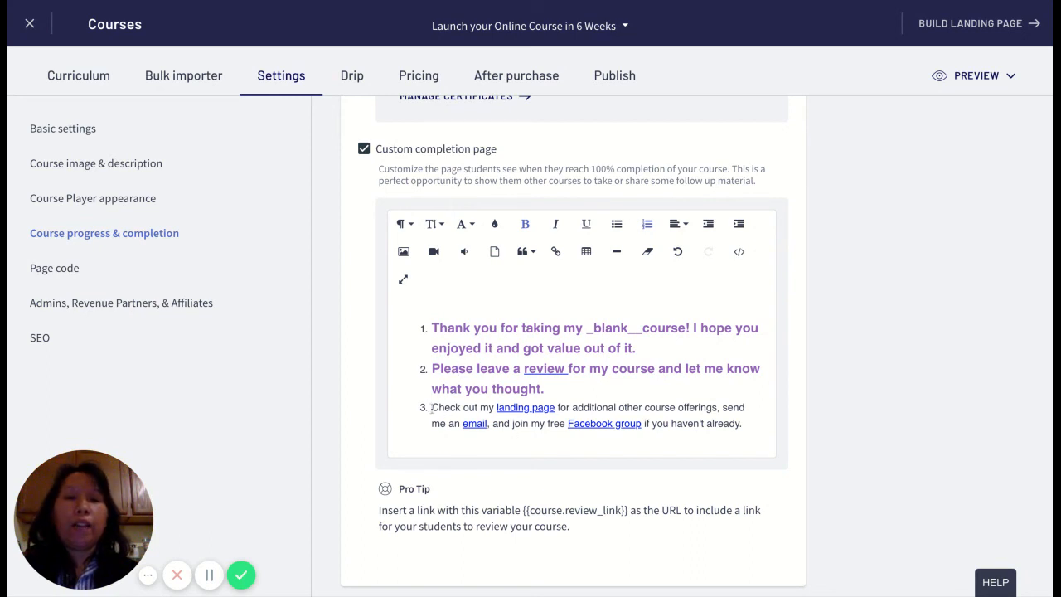
{"action": "left_click_drag", "start_coordinate": [431, 408], "coordinate": [714, 424]}
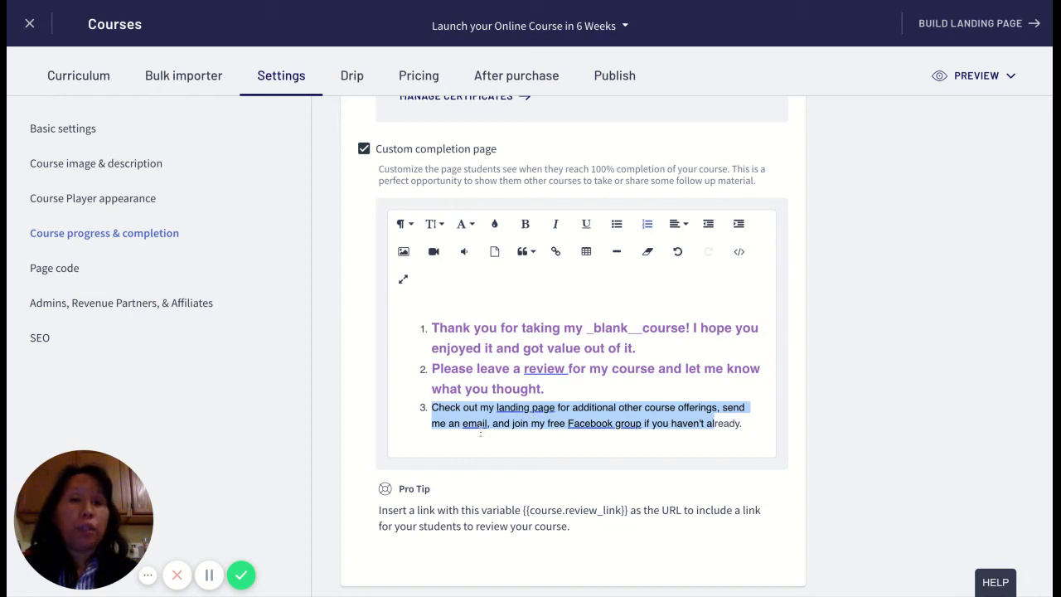
{"action": "left_click", "coordinate": [533, 426]}
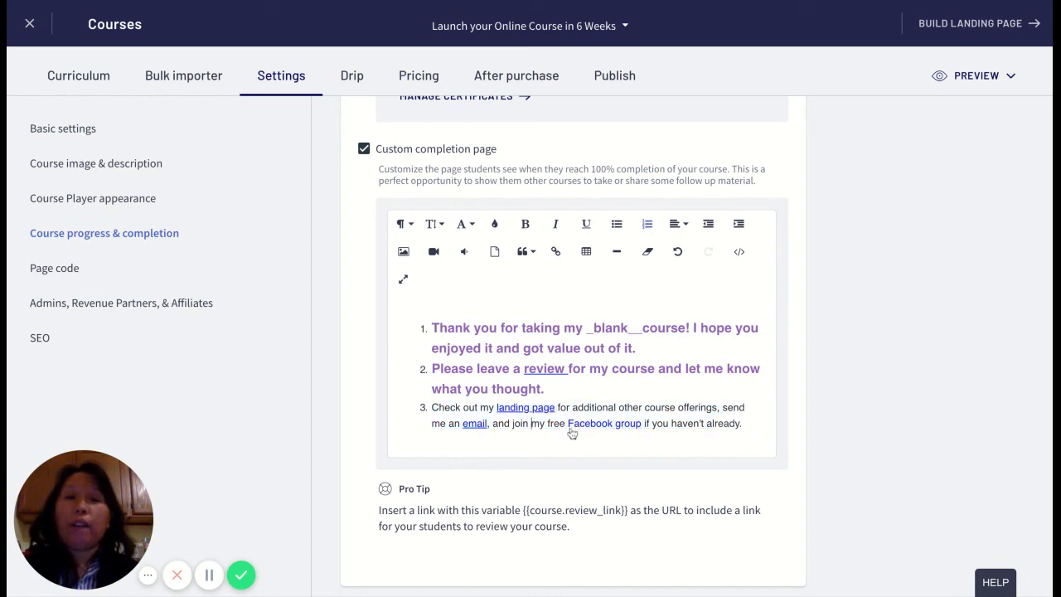
{"action": "left_click", "coordinate": [653, 424]}
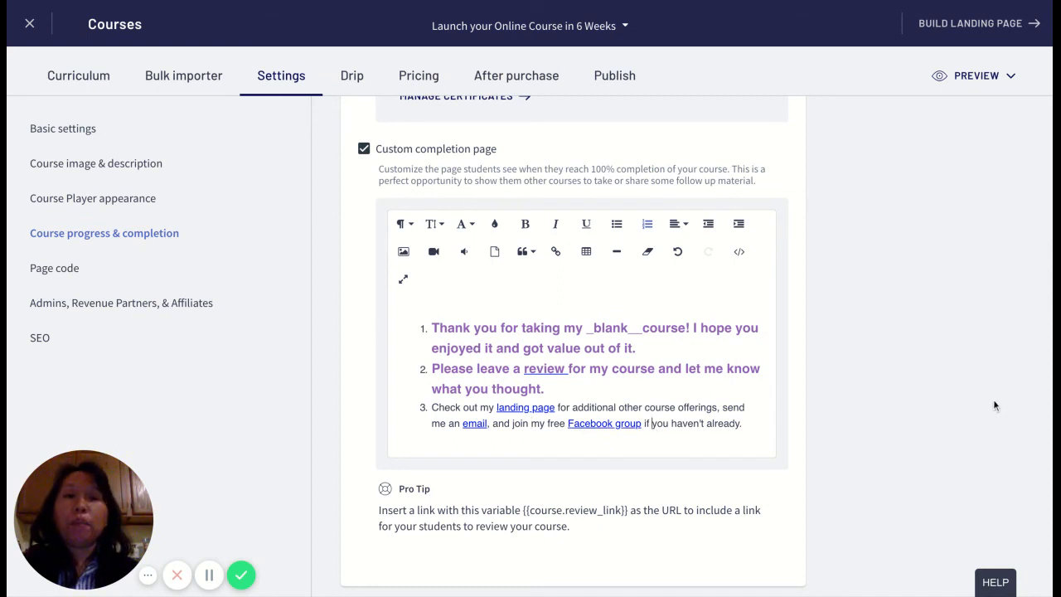
- Save the three-item completion page, then preview the course as an enrolled student
{"action": "scroll", "coordinate": [812, 308], "scroll_direction": "up", "scroll_amount": 10}
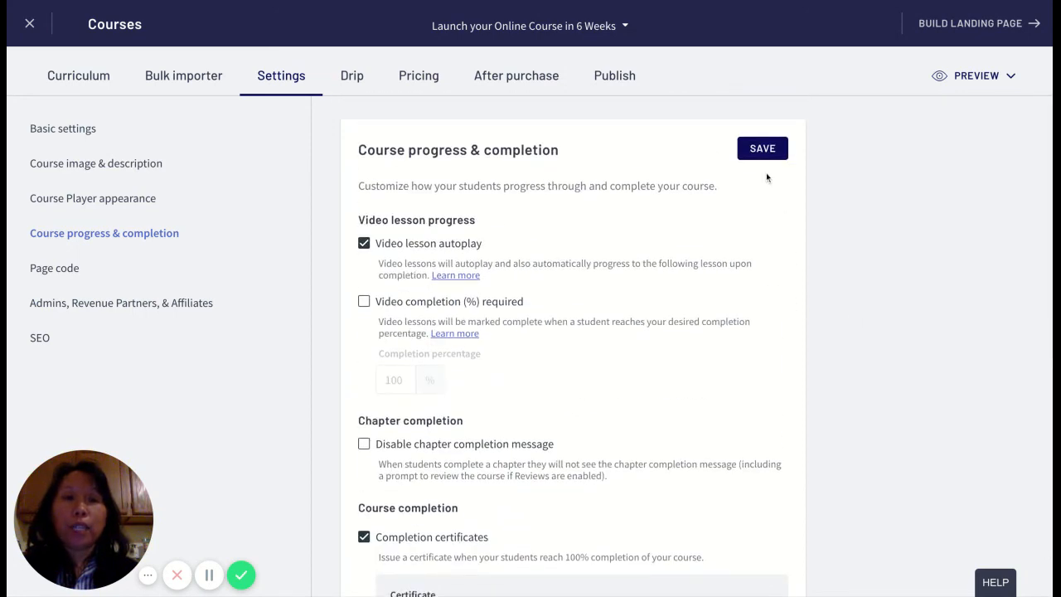
{"action": "left_click", "coordinate": [763, 150]}
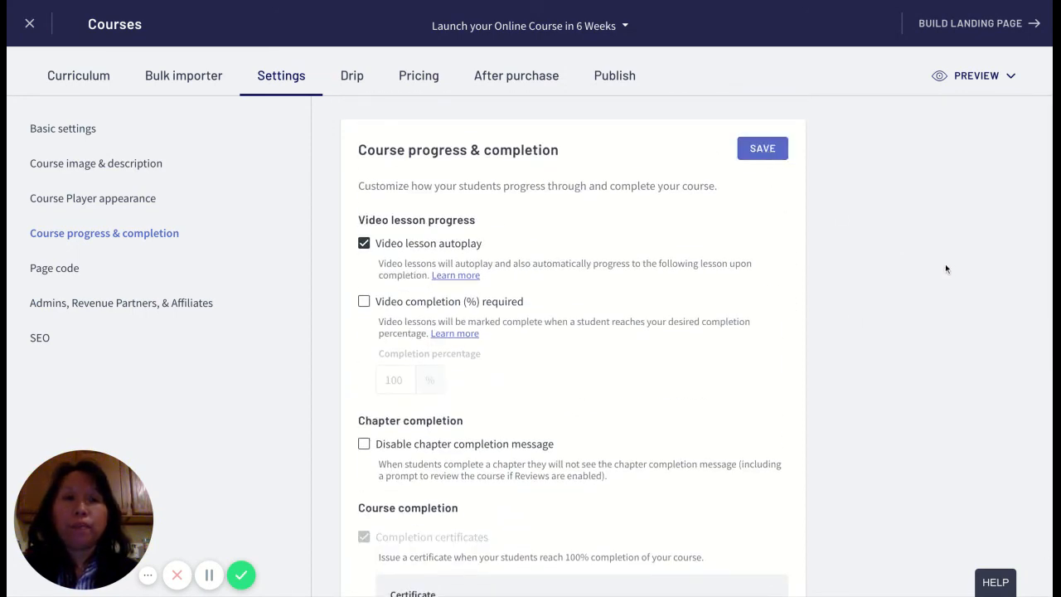
{"action": "left_click", "coordinate": [965, 77]}
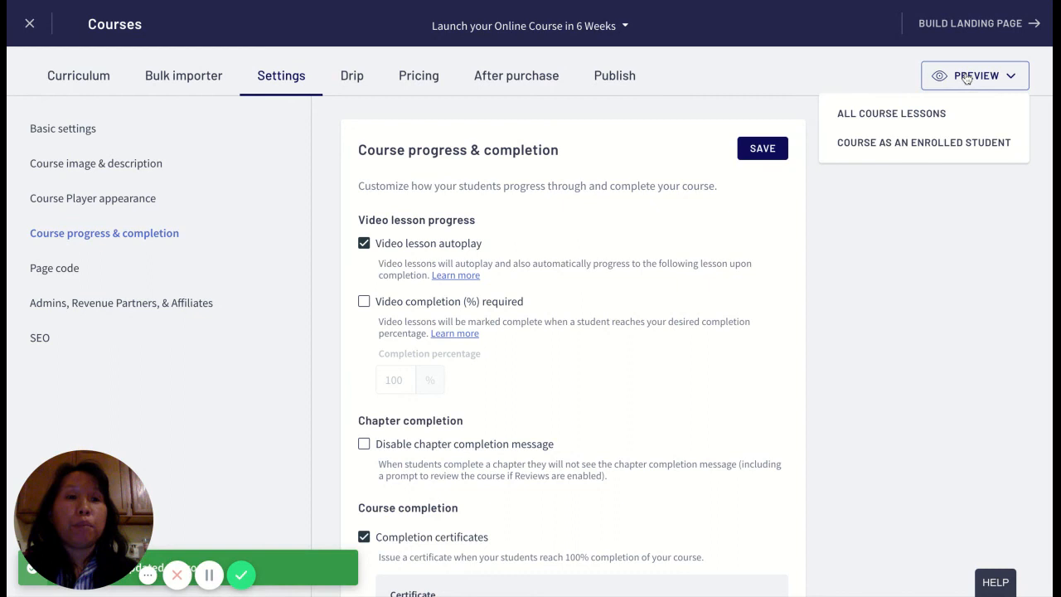
{"action": "left_click", "coordinate": [950, 149]}
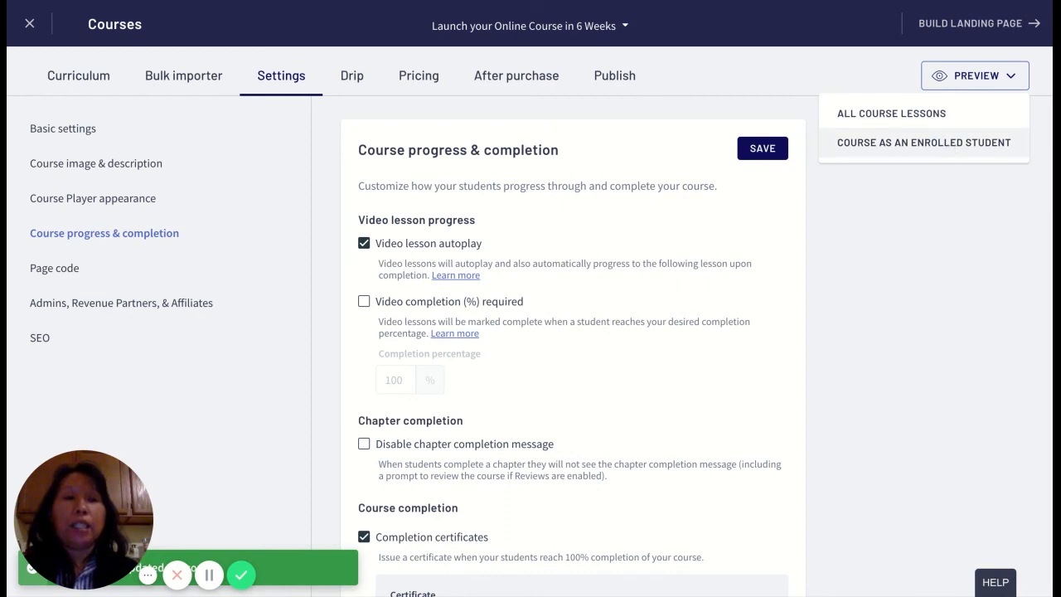